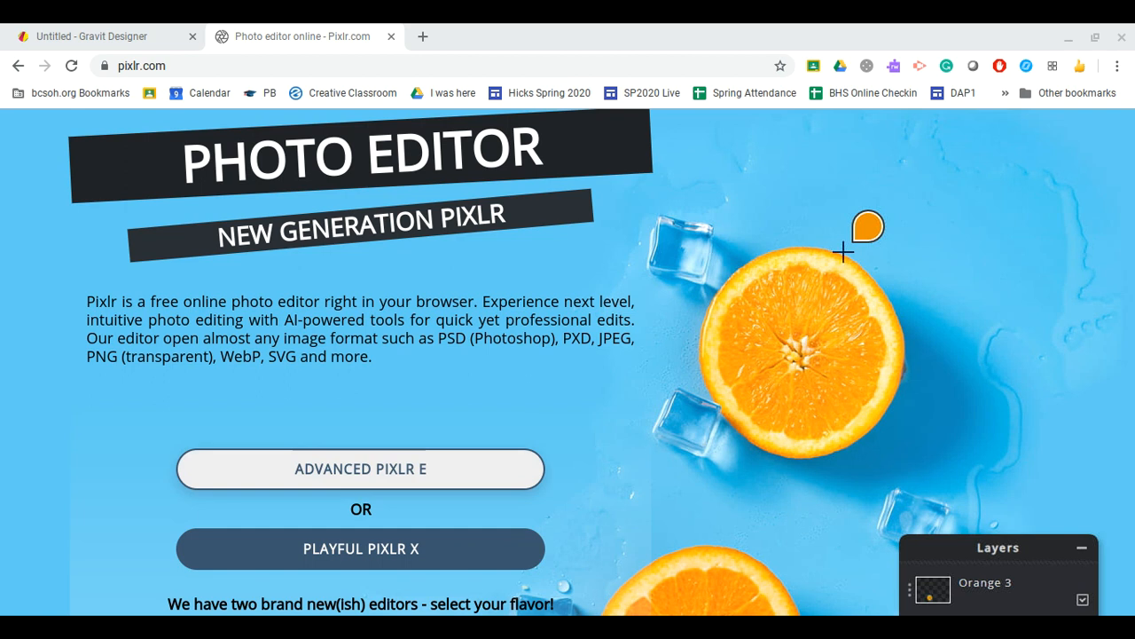
Launch the advanced Pixlr E editor.
click(420, 469)
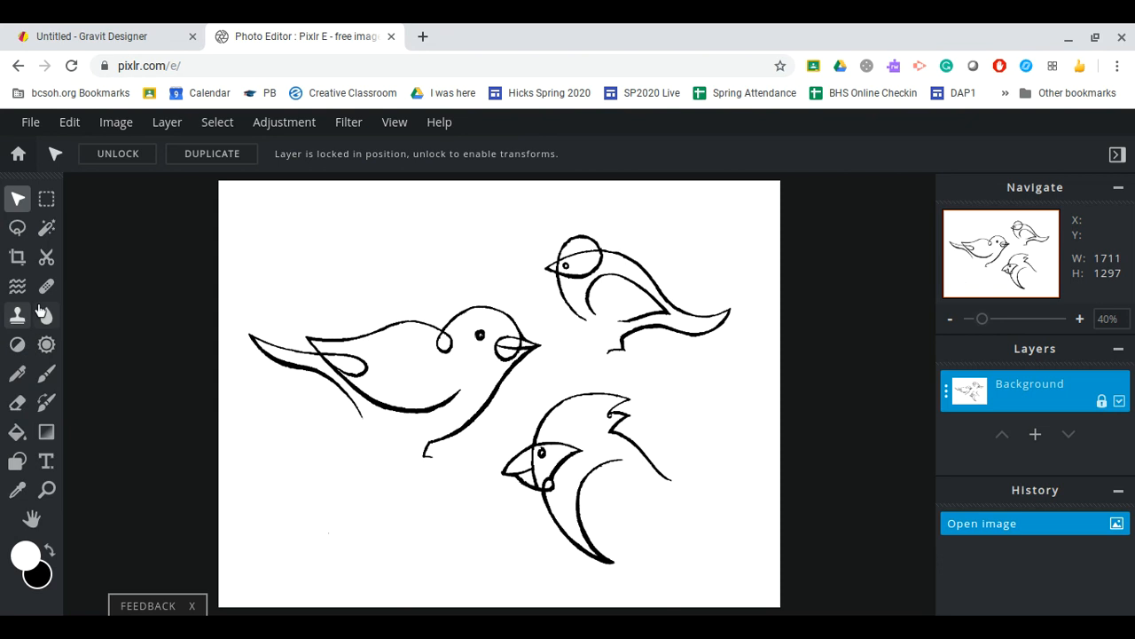
Try the Eraser on the large bird's belly line, first soft and then with a hard tip, undoing each stroke.
click(17, 402)
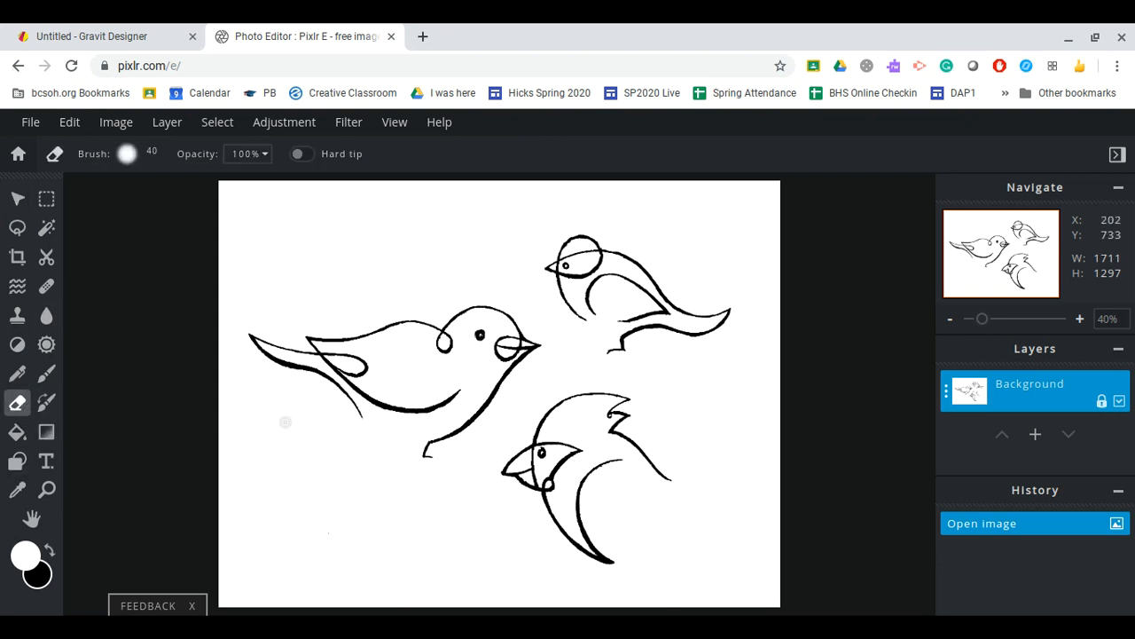
drag(394, 400, 410, 397)
key(ctrl+z)
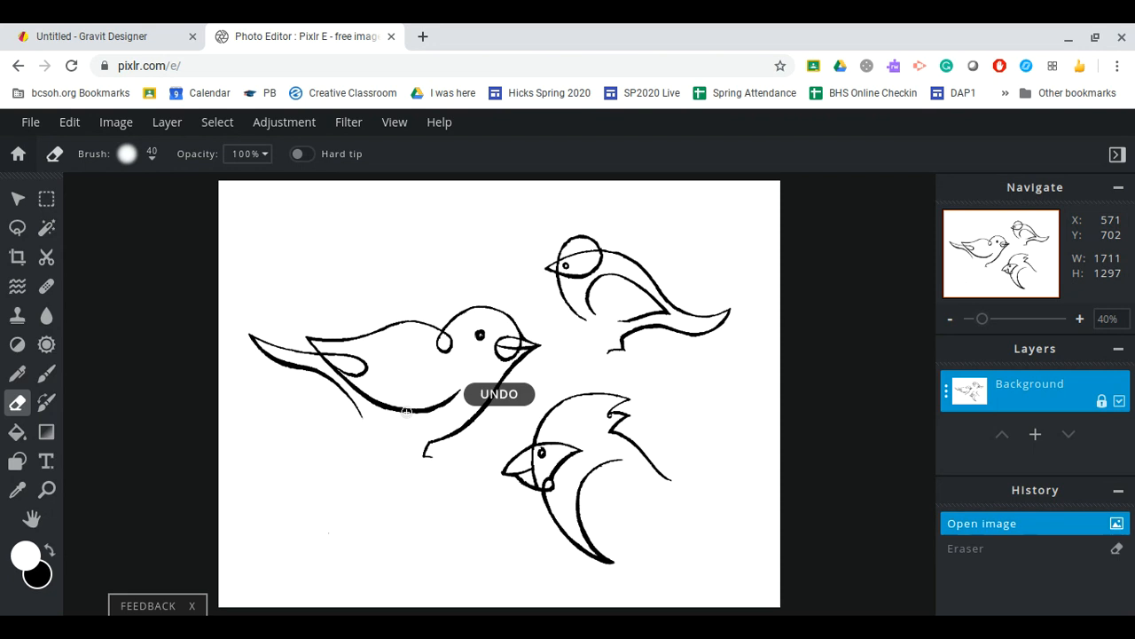
click(301, 155)
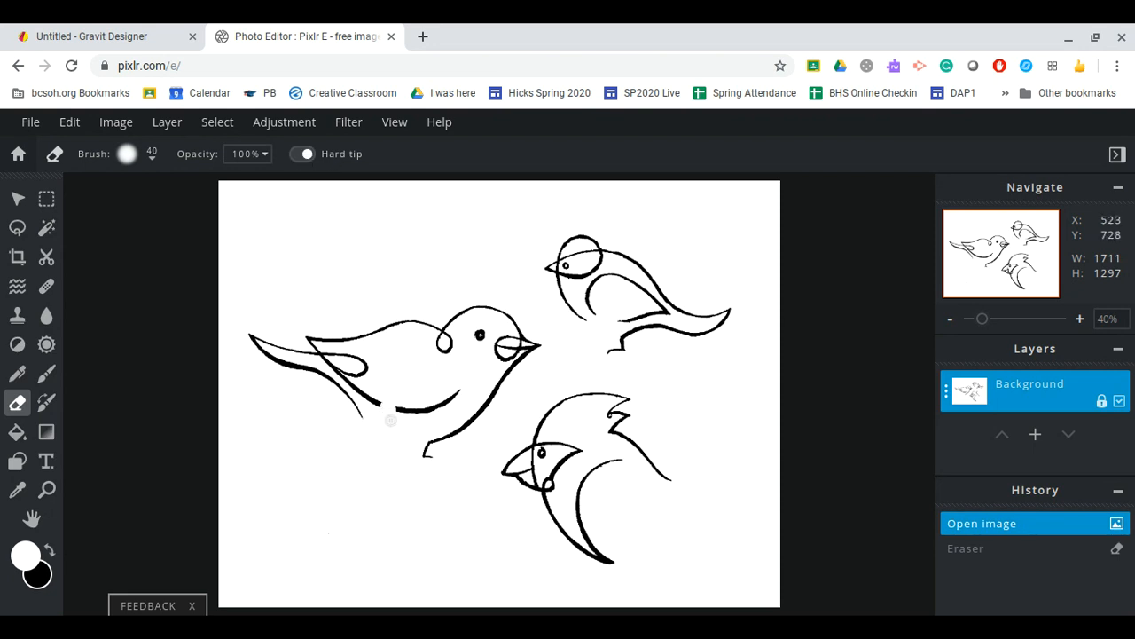
key(ctrl+z)
Set up the Brush tool with black as the foreground colour and a hard tip, keeping the 40 px size.
click(46, 372)
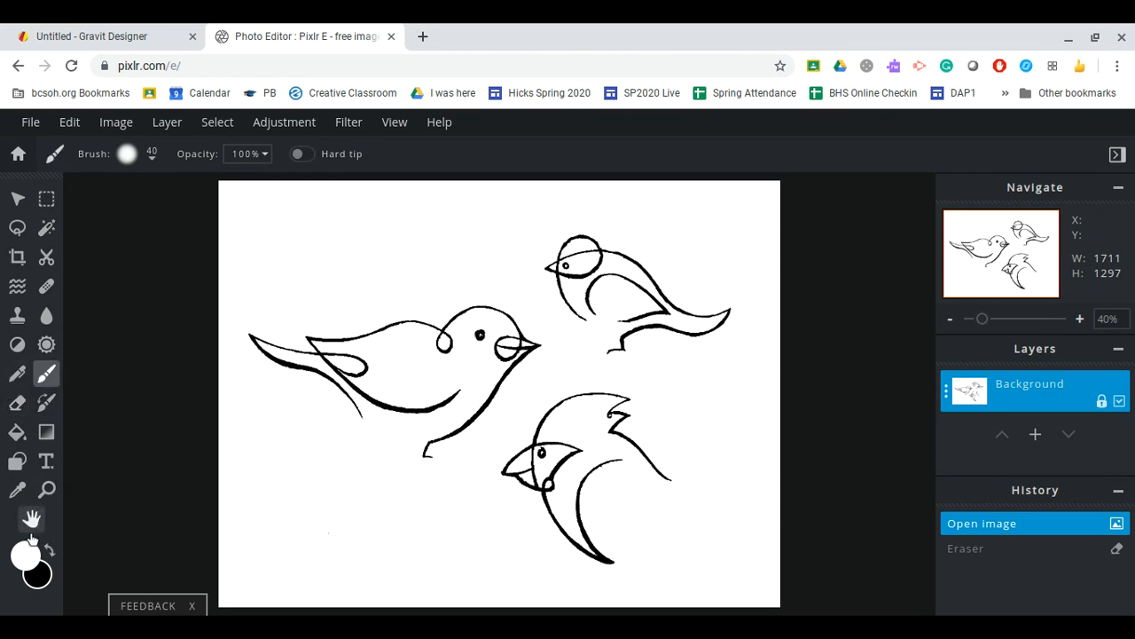
click(49, 550)
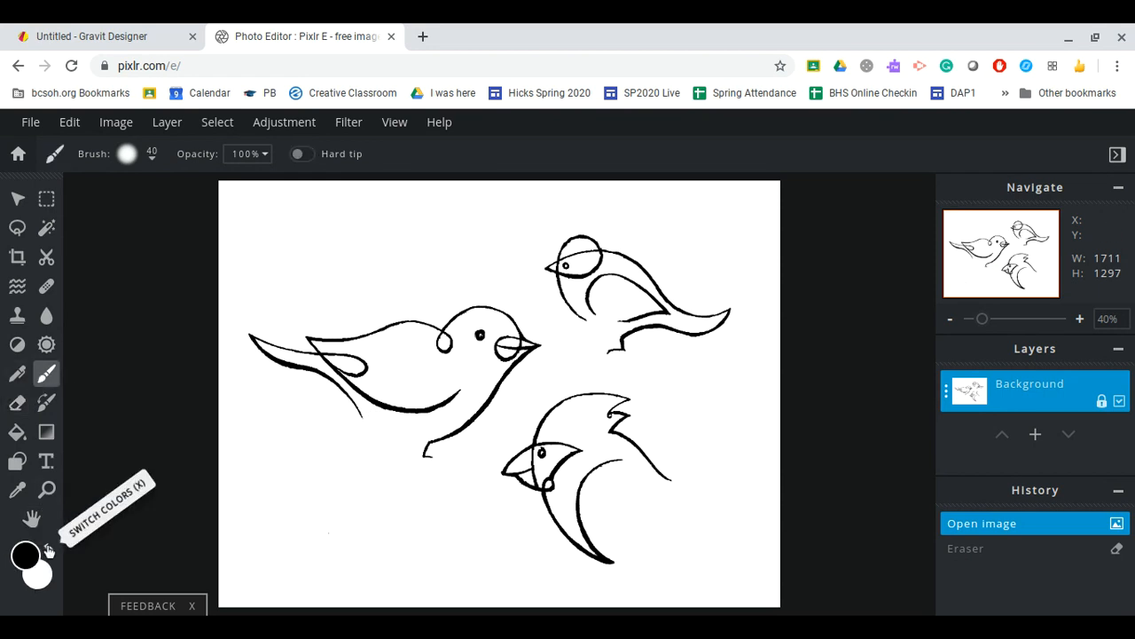
click(302, 156)
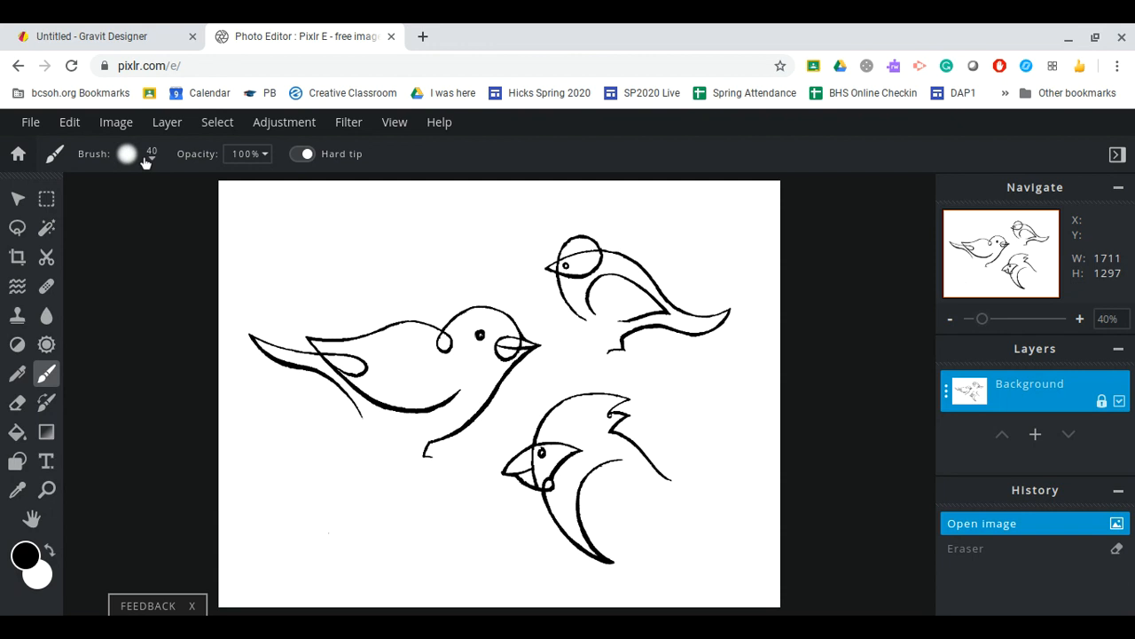
click(148, 160)
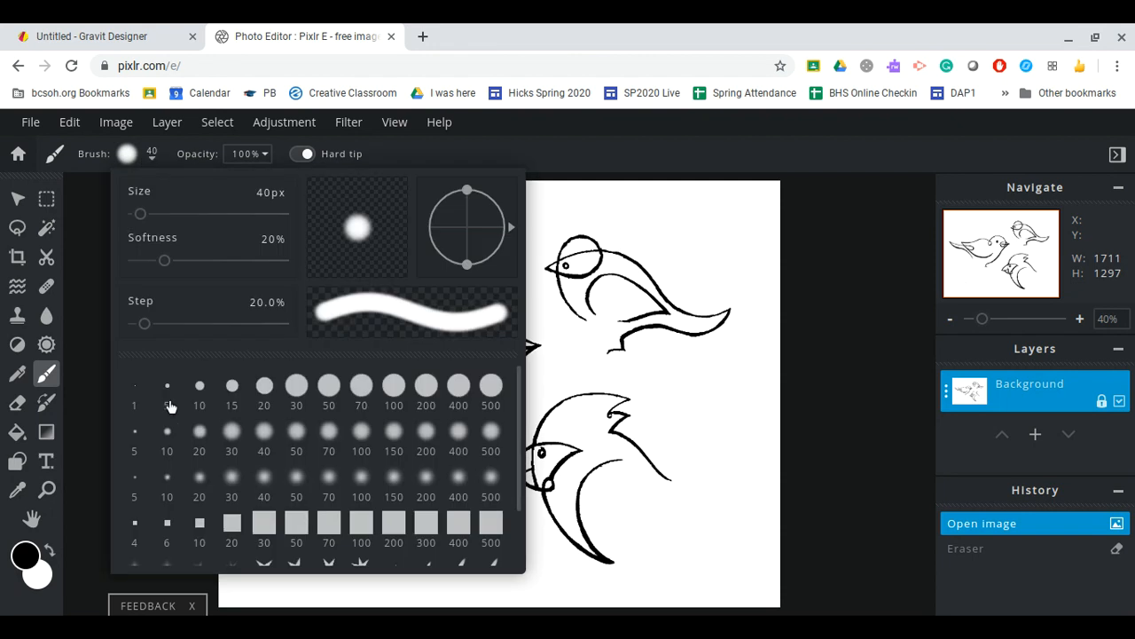
click(141, 138)
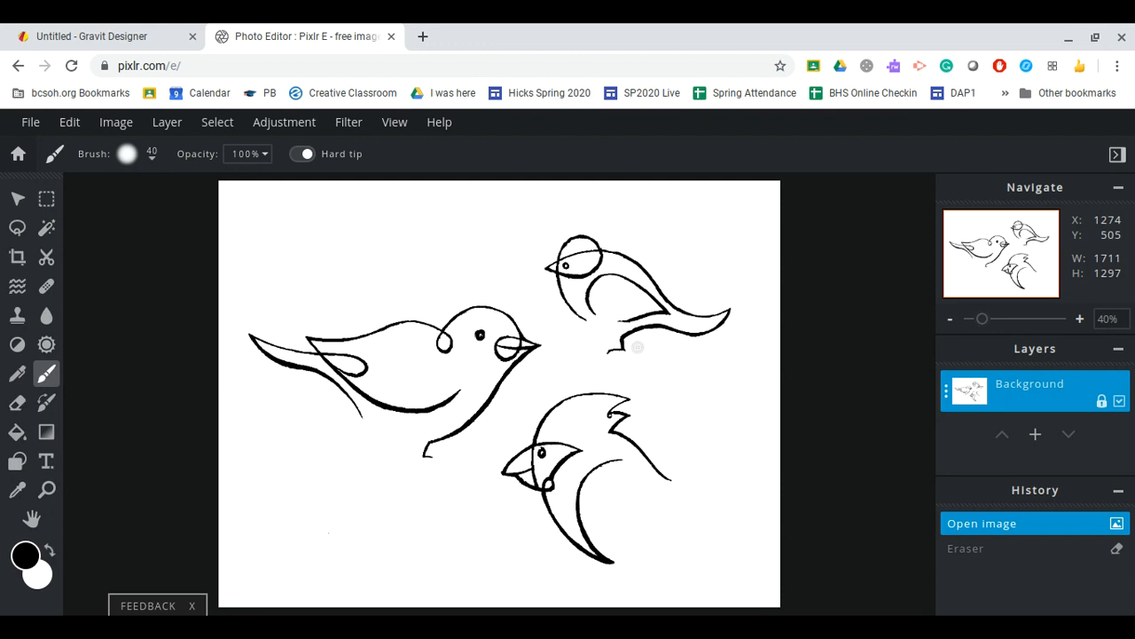
Select the large bird with a freehand lasso and paste a copy of it as a new layer.
click(18, 229)
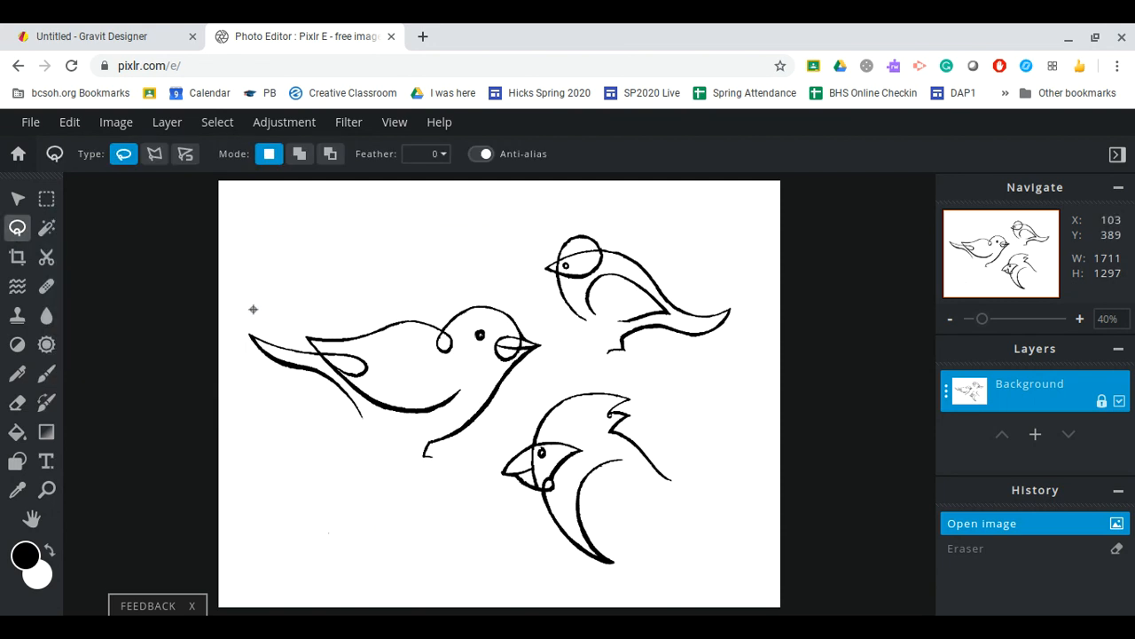
drag(281, 317, 507, 288)
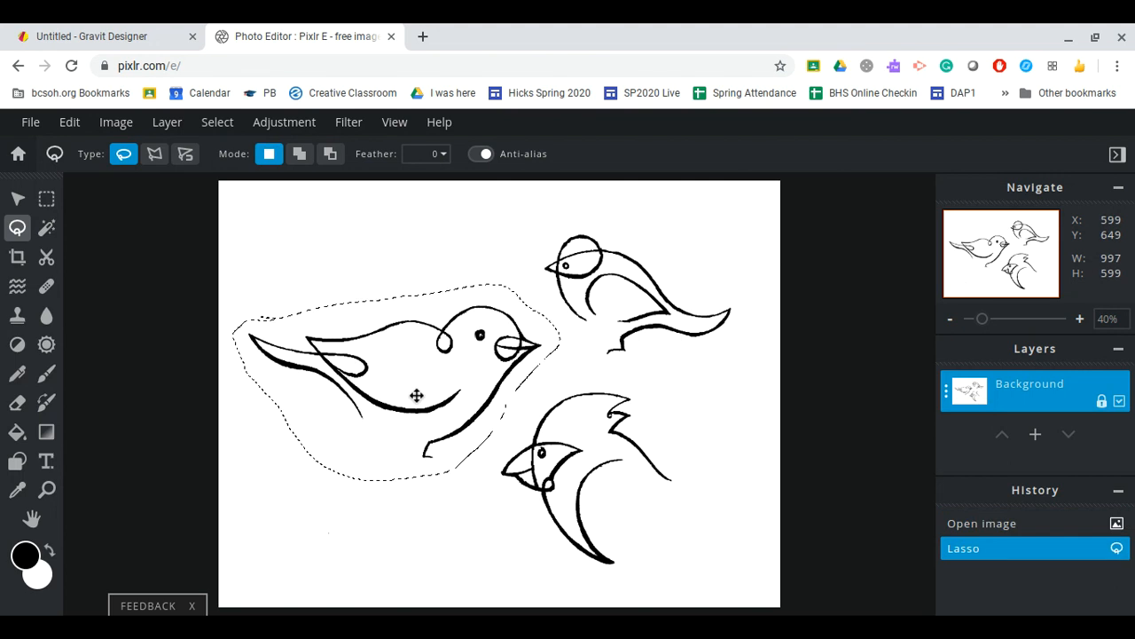
key(ctrl+c)
key(ctrl+v)
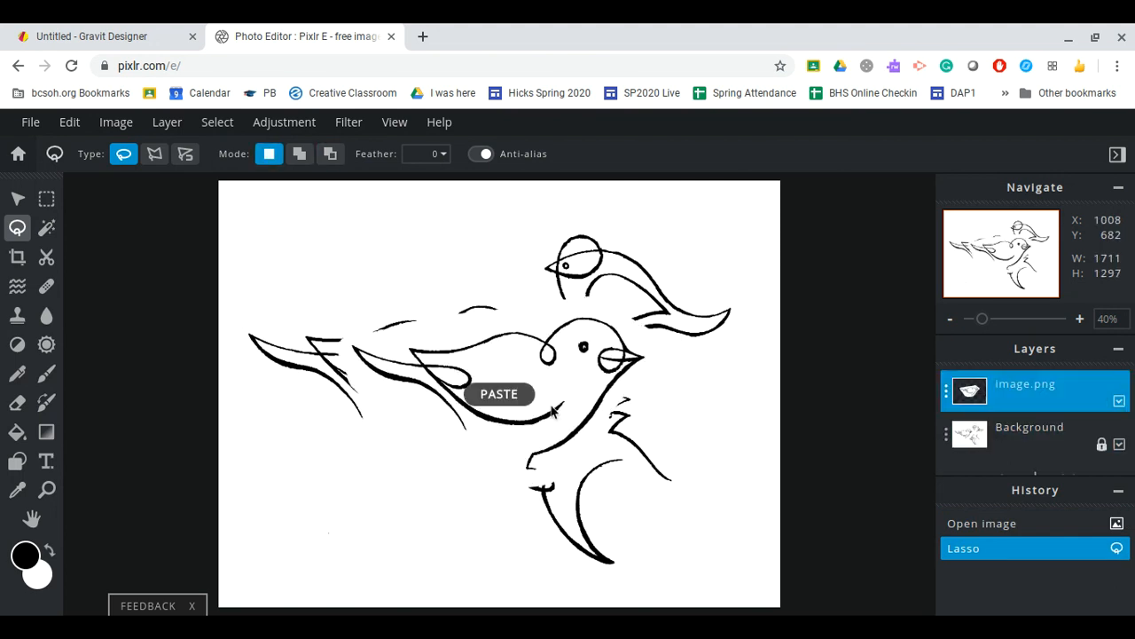
Shrink the pasted bird to about 534 × 321 px, flip it horizontally and place it below the upper-right bird's tail.
key(v)
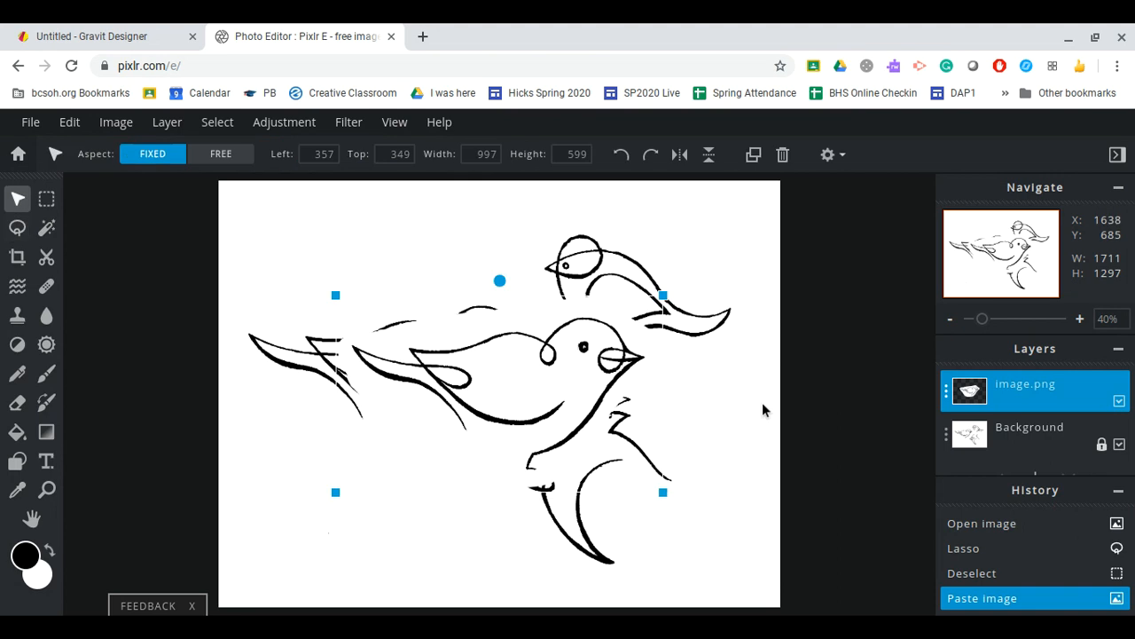
drag(599, 401, 533, 319)
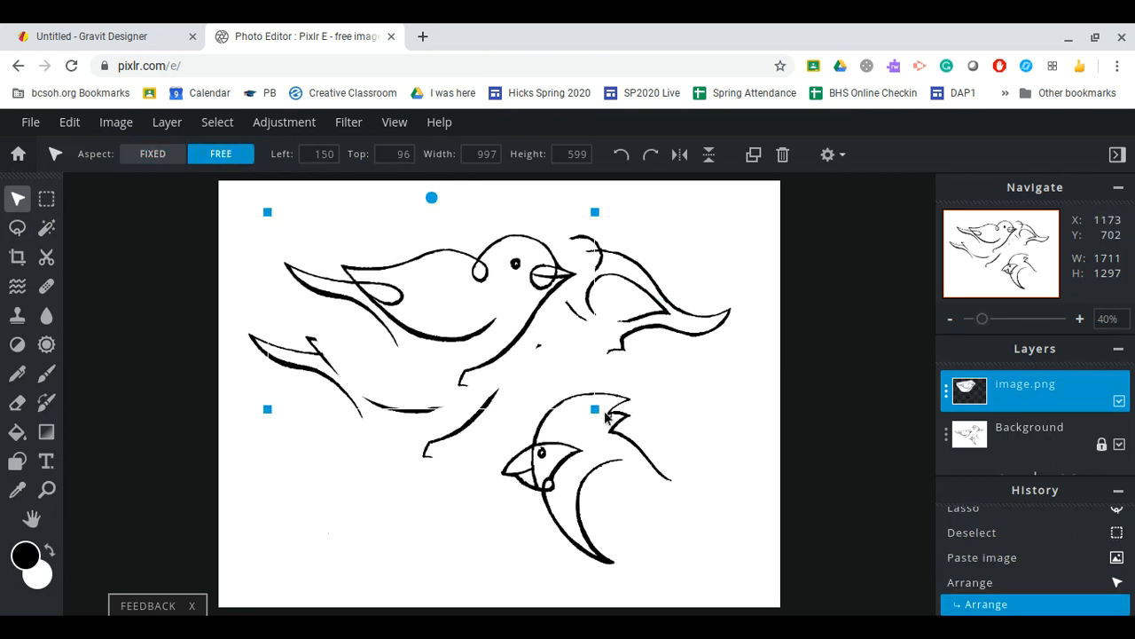
drag(596, 409, 444, 317)
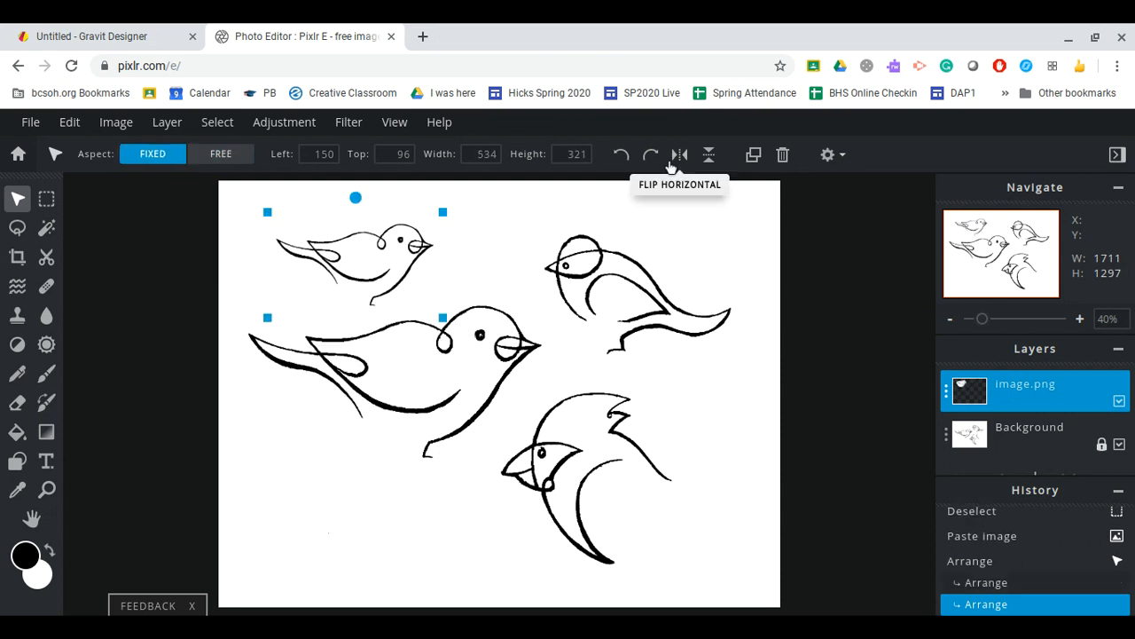
click(678, 155)
drag(352, 259, 694, 393)
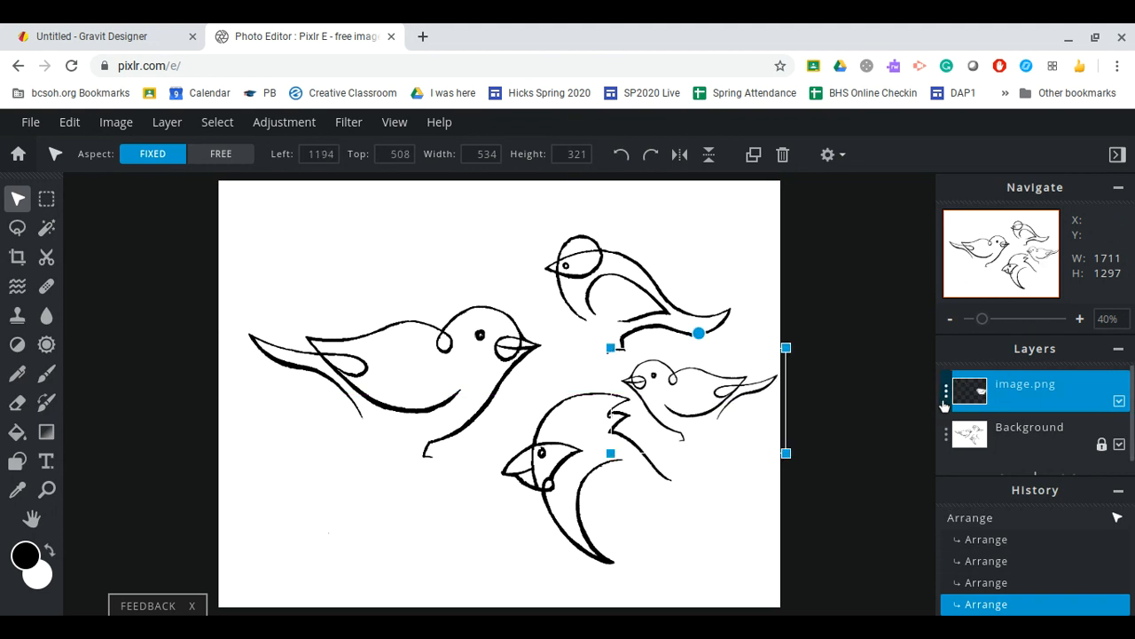
Set the flipped bird layer's blend mode to Darken and move it down beside the lowest bird, overlapping its tail line.
click(947, 395)
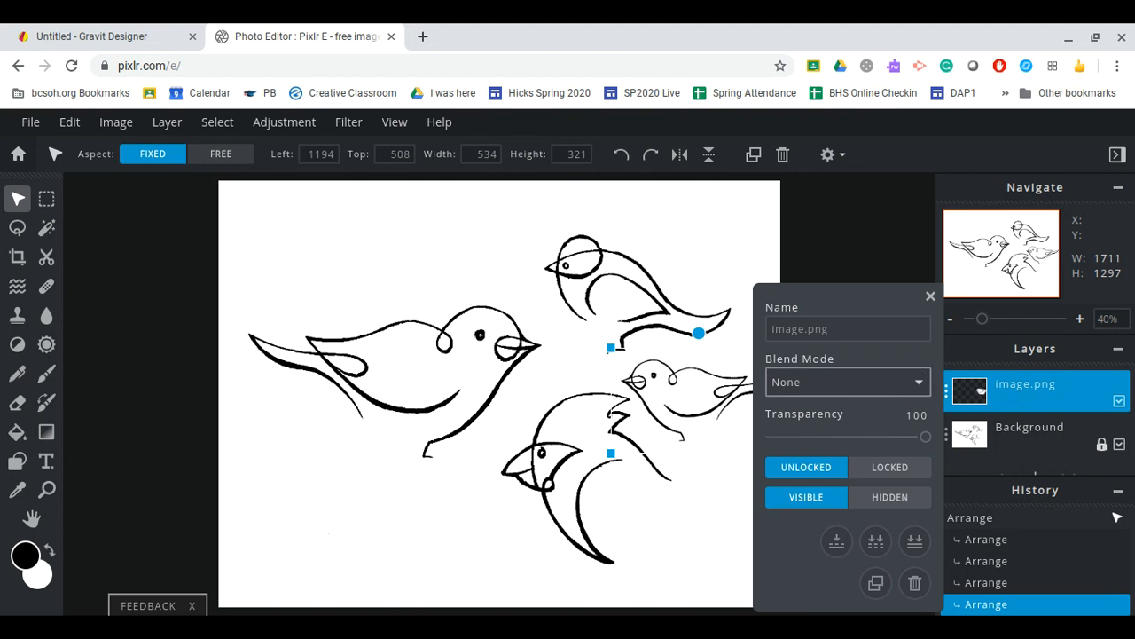
click(798, 421)
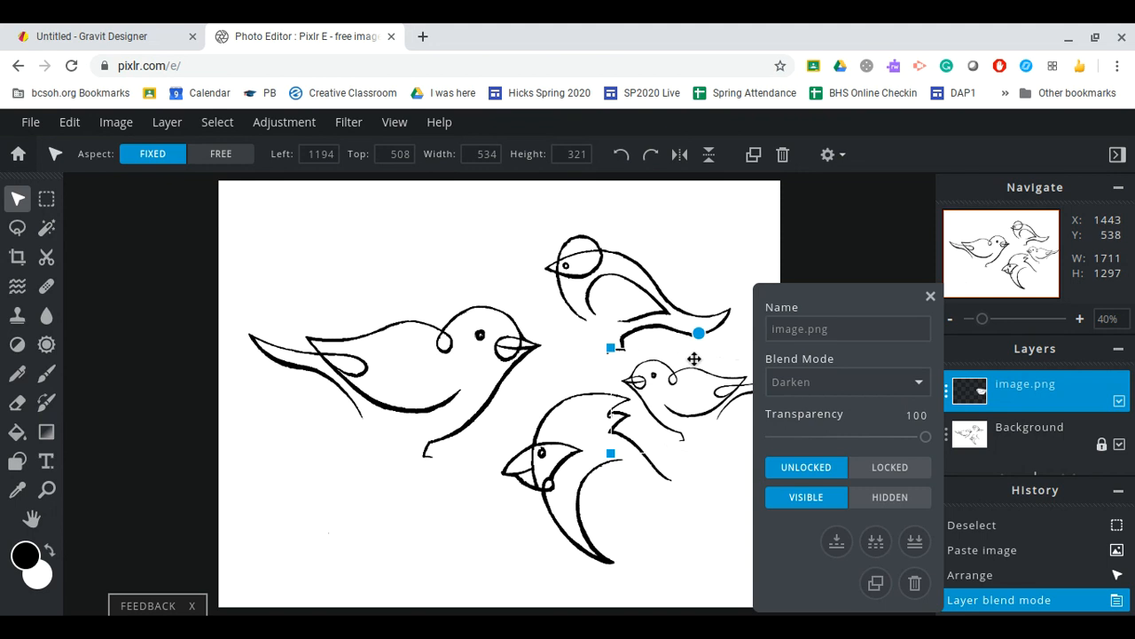
drag(687, 350, 693, 512)
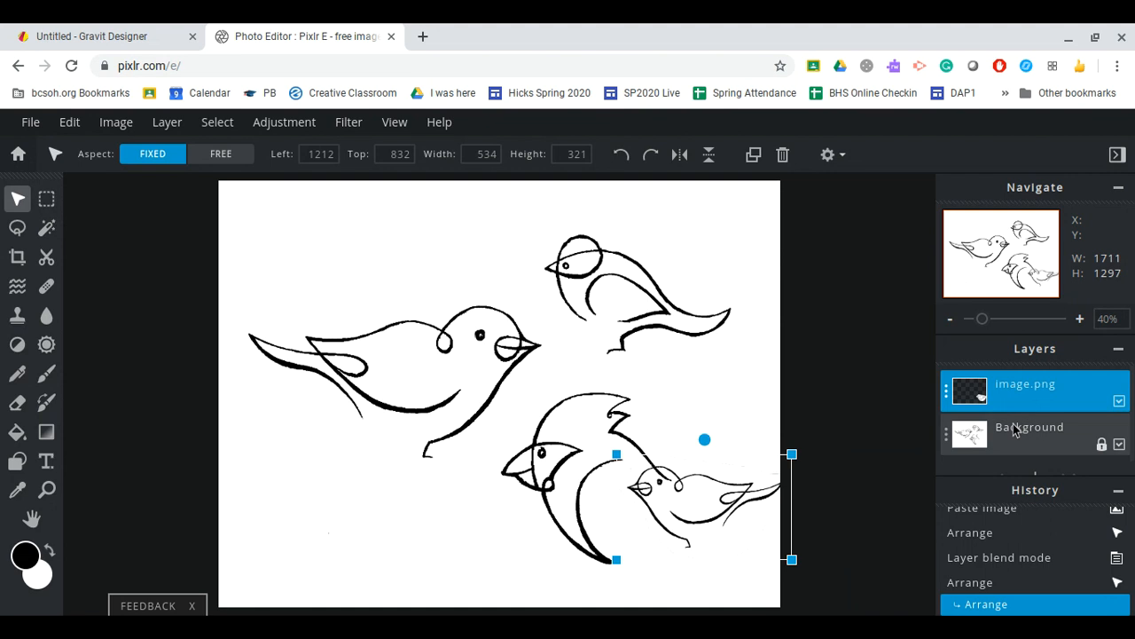
Paste a second copy of the large bird, shrink it to about 476 × 286 px and place it above the original's back.
click(779, 417)
key(ctrl+v)
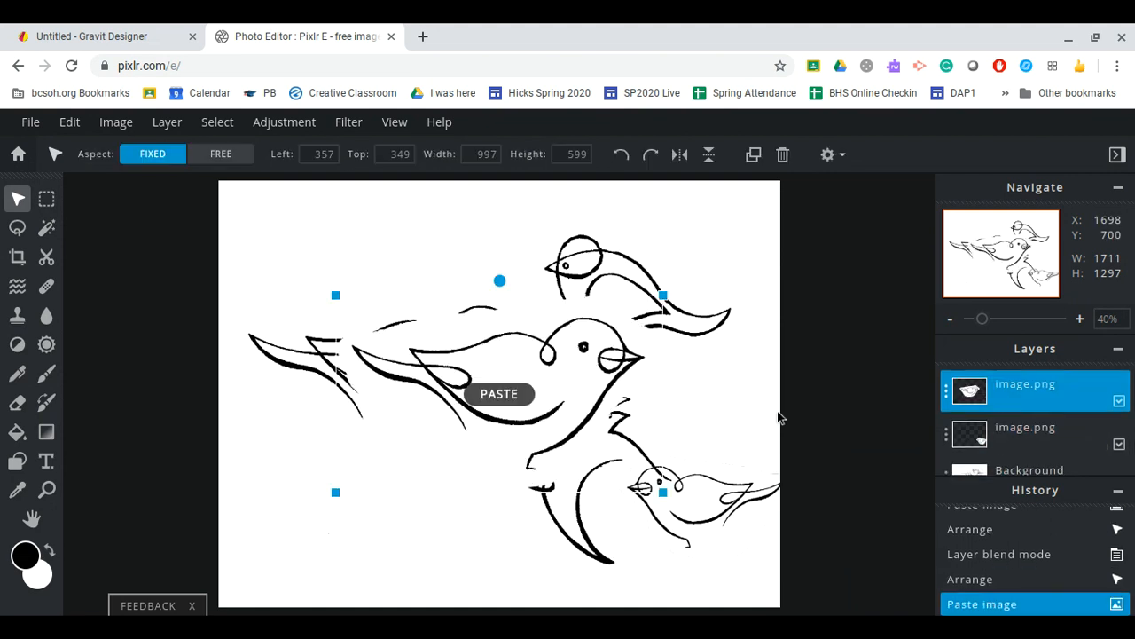
drag(565, 423, 508, 455)
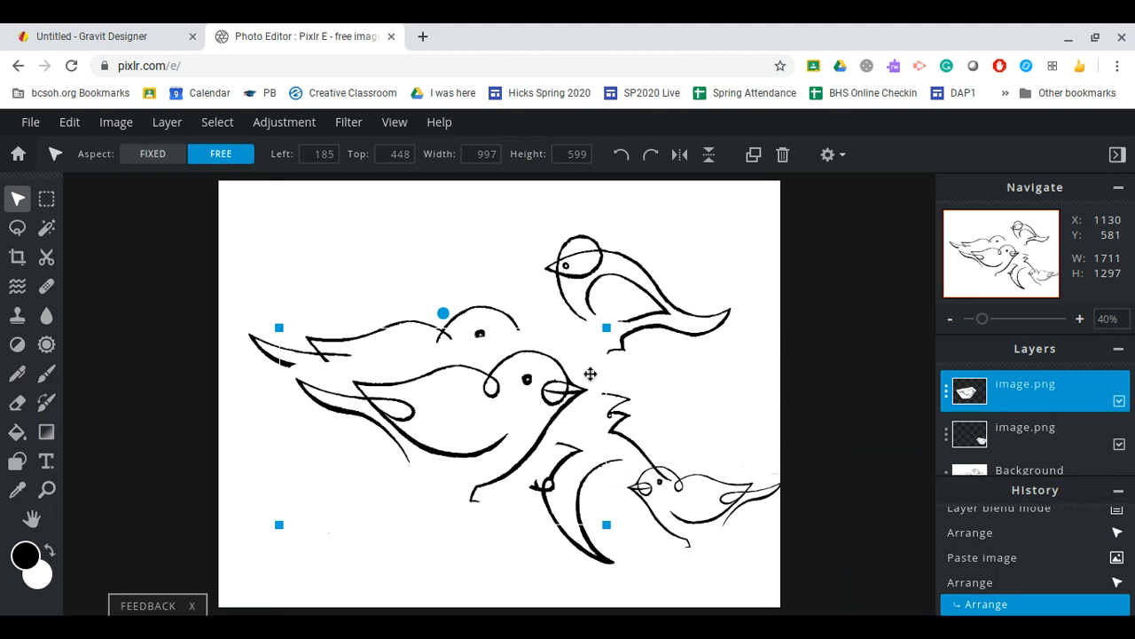
drag(609, 329, 437, 408)
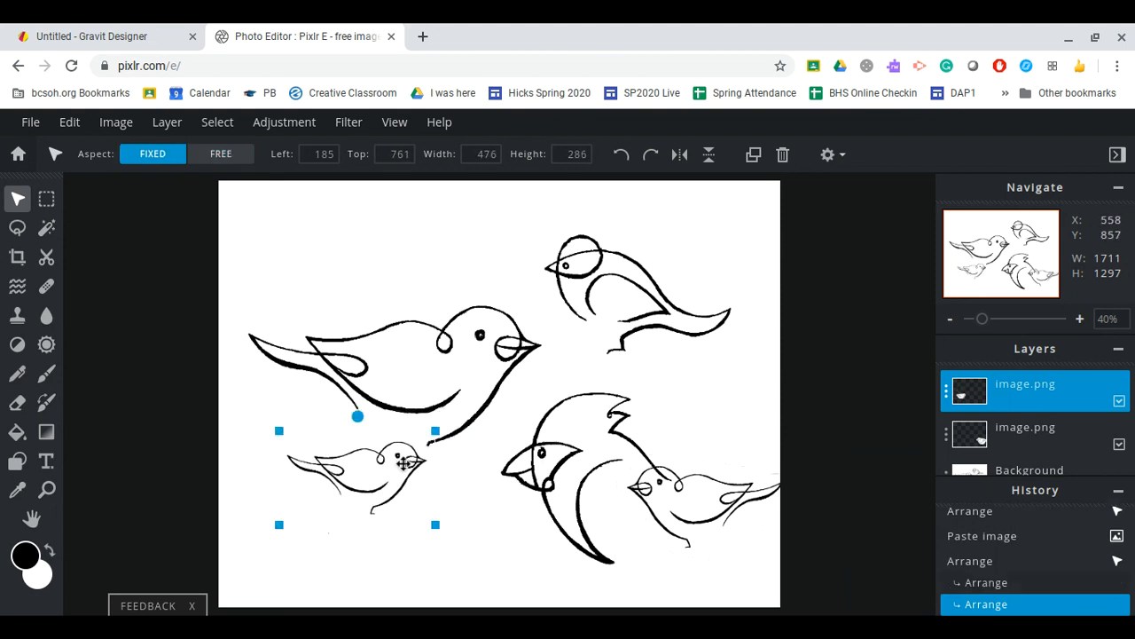
drag(404, 461, 410, 294)
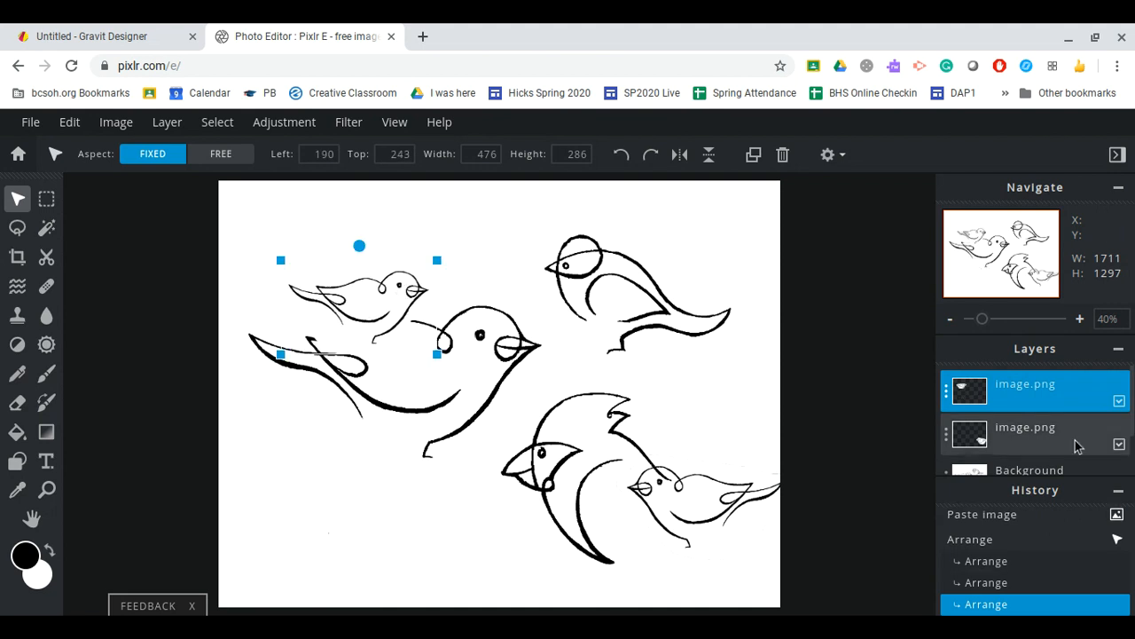
Set the second bird copy's blend mode to Darken and move it to overlap the large bird's back.
click(947, 391)
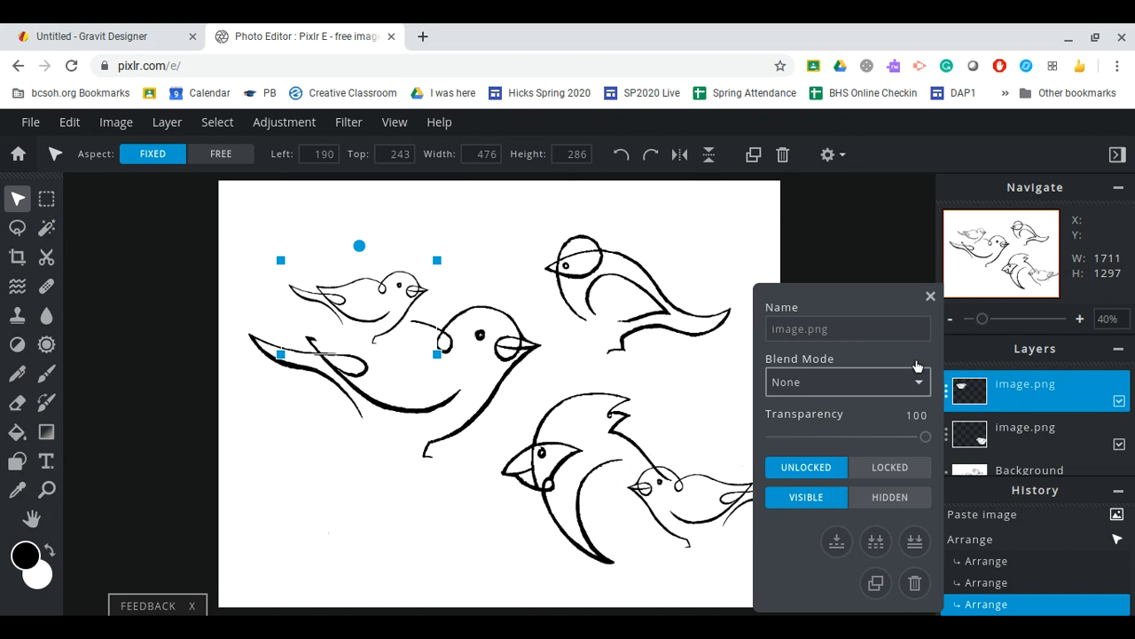
click(834, 157)
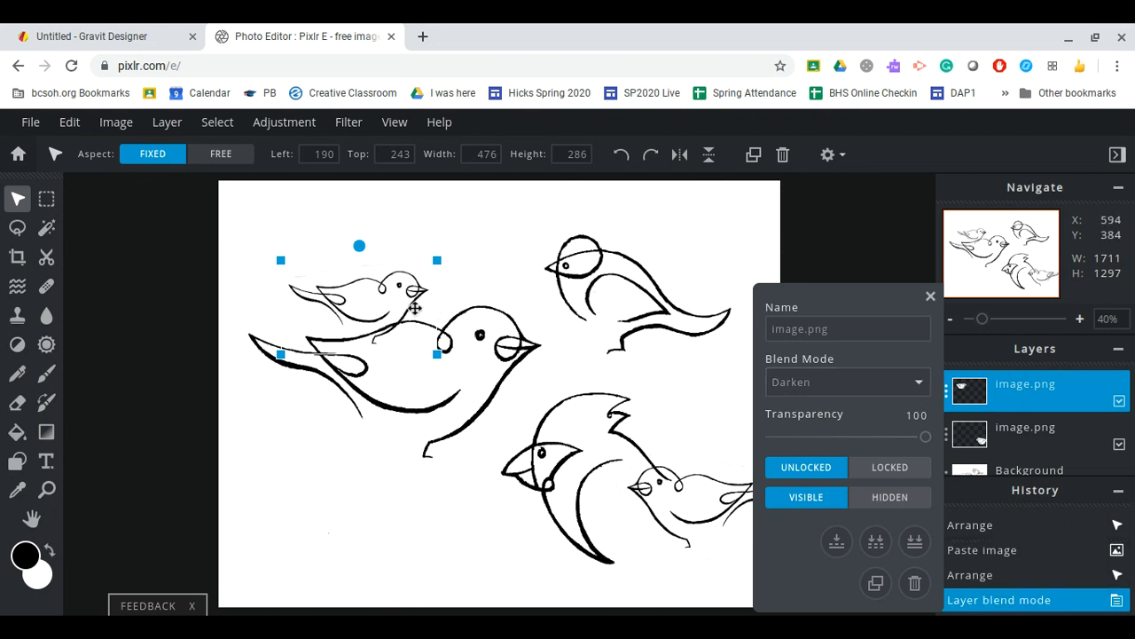
mouse_move(415, 307)
mouse_down()
mouse_move(397, 297)
mouse_move(411, 308)
mouse_up()
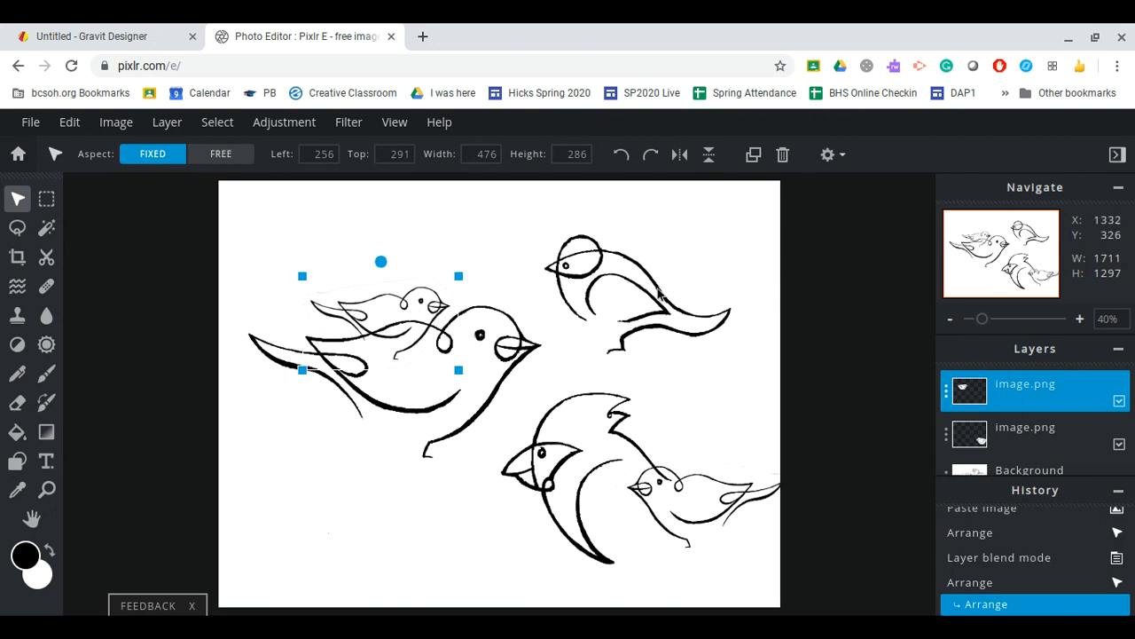
Lasso the upper-right bird on the Background layer and paste a copy of it as a new layer.
click(17, 227)
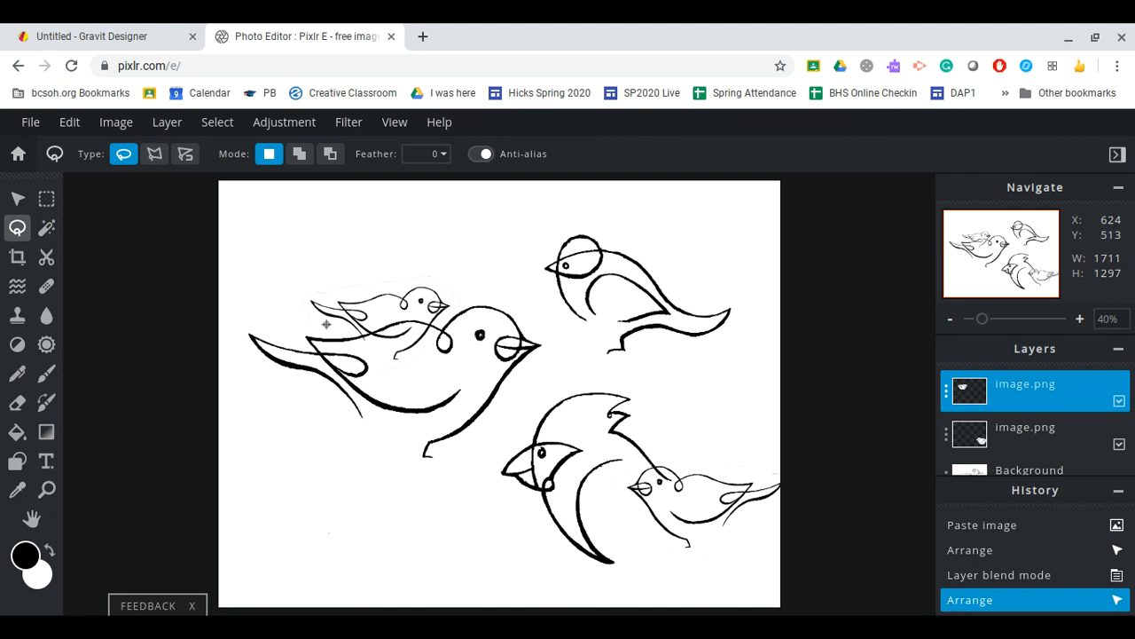
click(1000, 470)
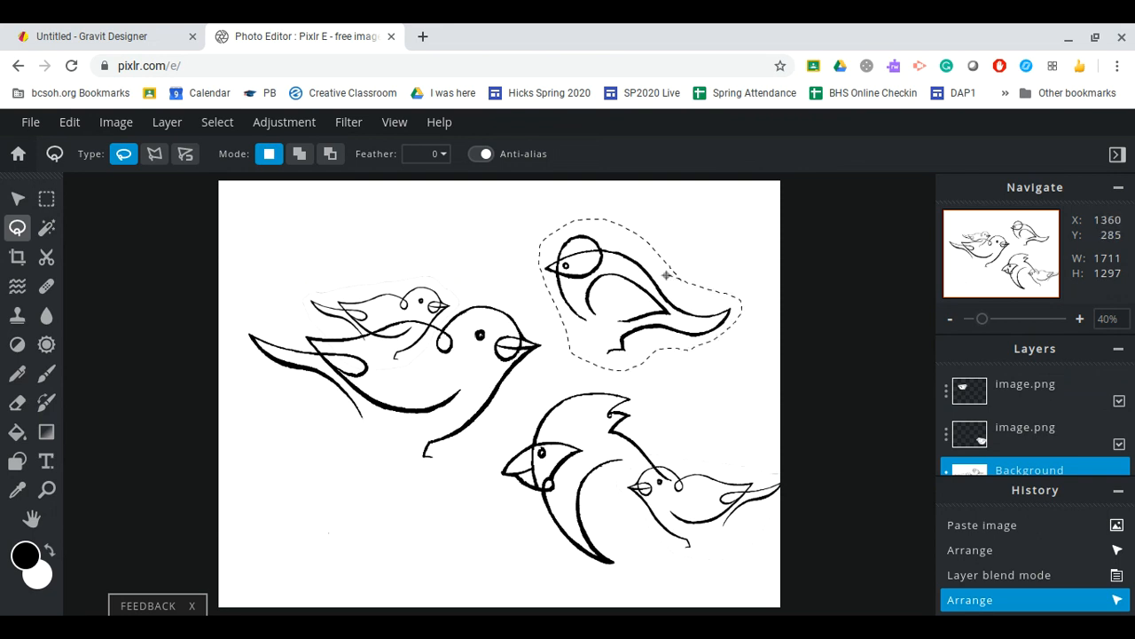
drag(666, 276, 717, 294)
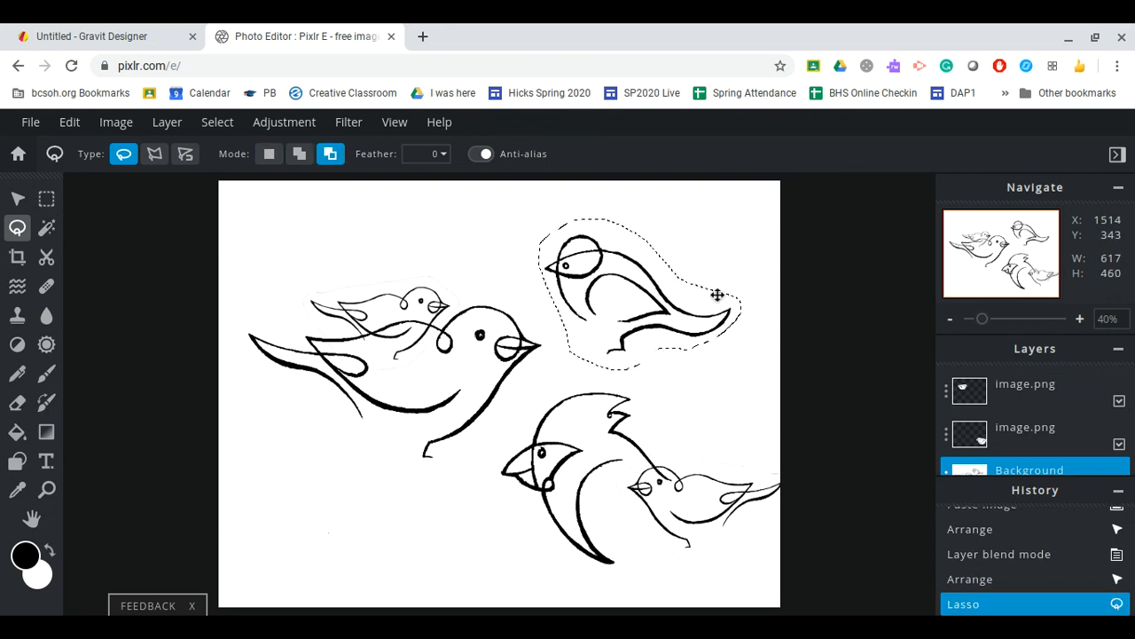
key(ctrl+c)
key(ctrl+v)
Move the new copy below the large bird, flip it horizontally and shrink it to about 486 × 362 px.
drag(528, 410, 432, 471)
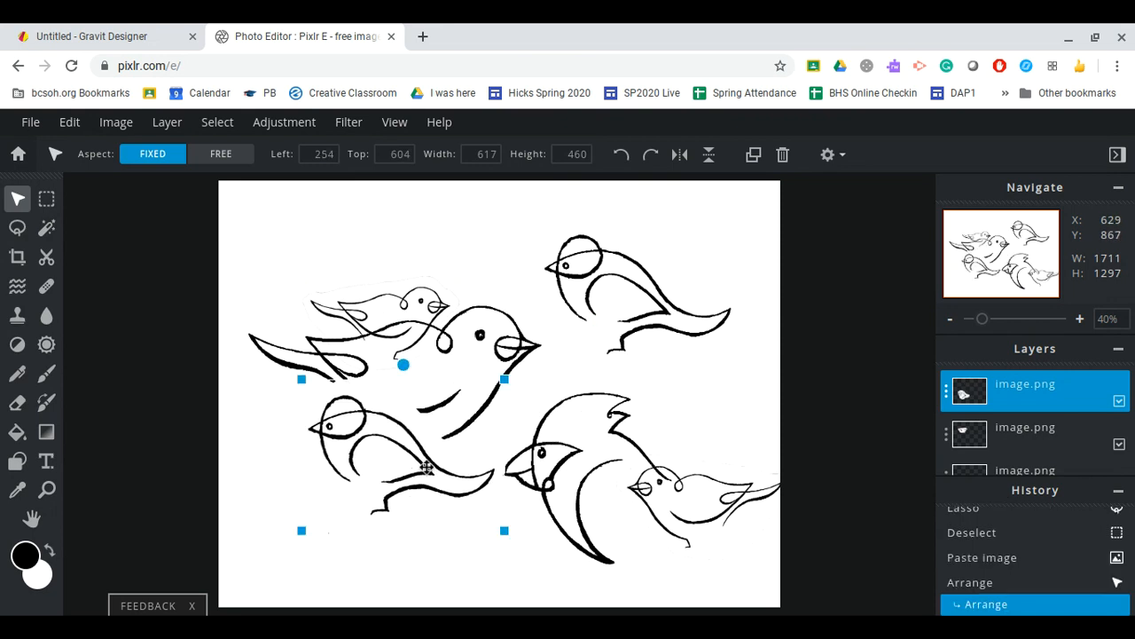
click(679, 155)
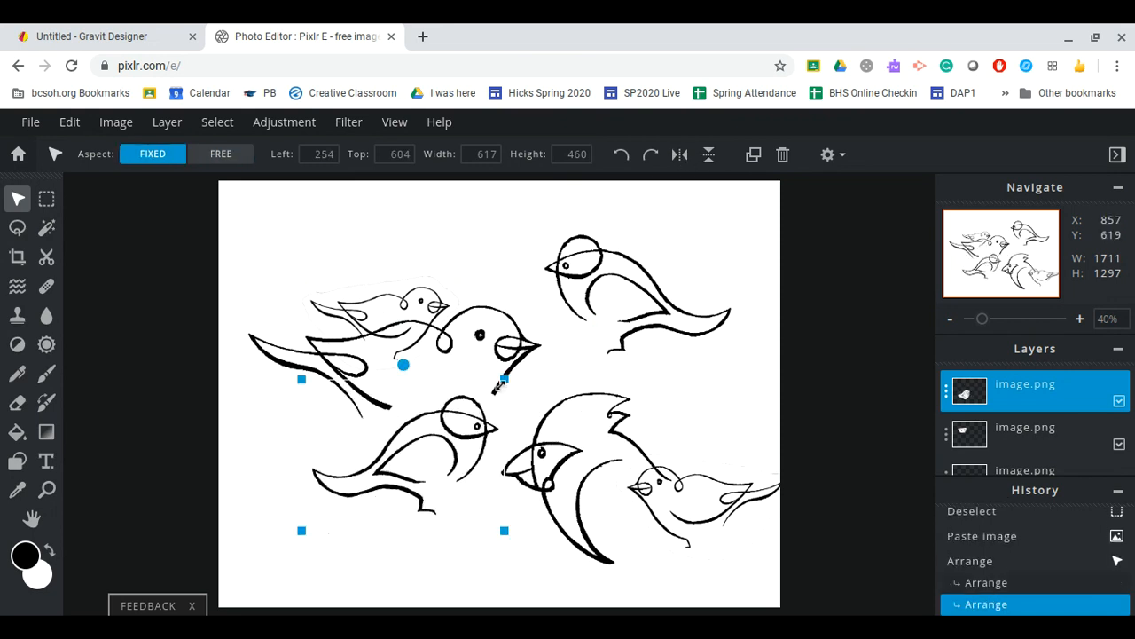
drag(503, 379, 458, 413)
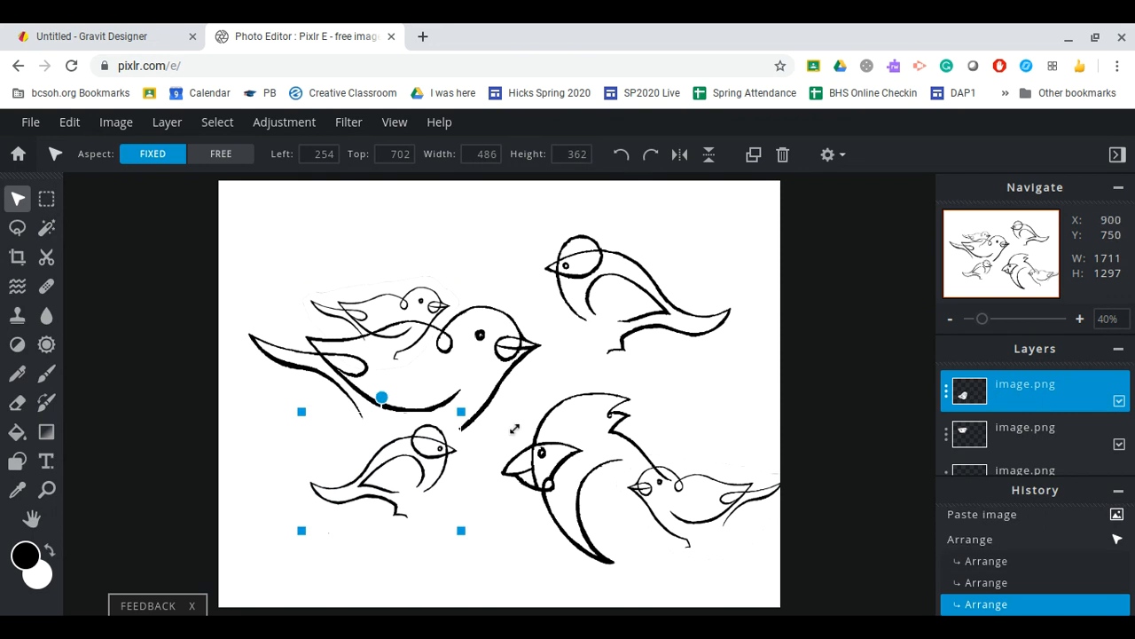
Try the Multiply blend mode on the flipped copy below the large bird, and set it to Darken.
click(946, 392)
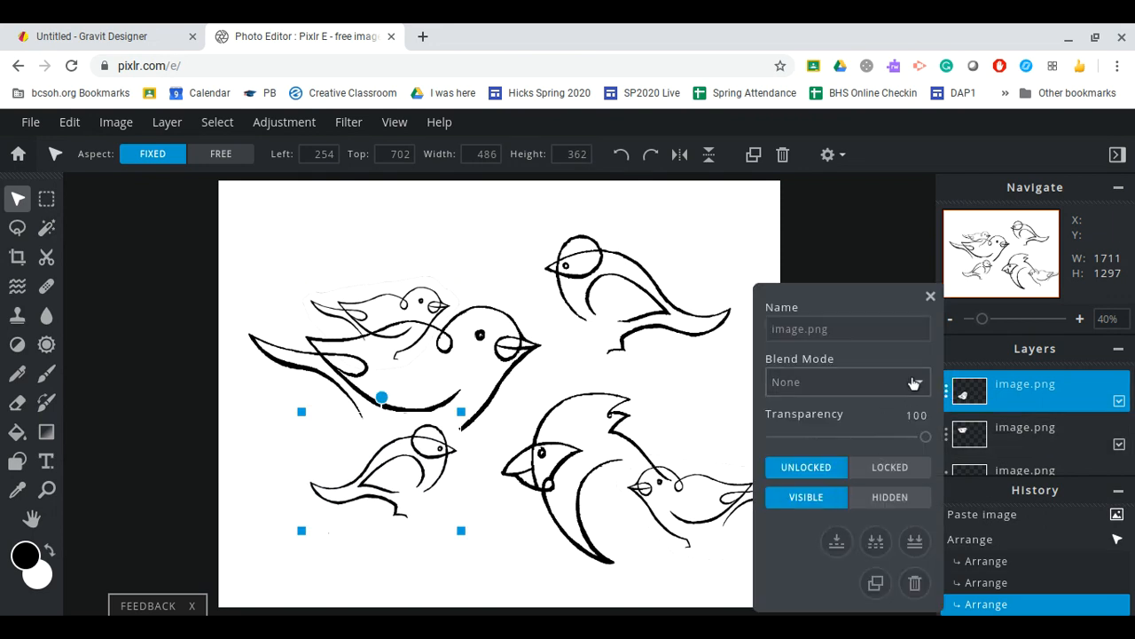
click(851, 59)
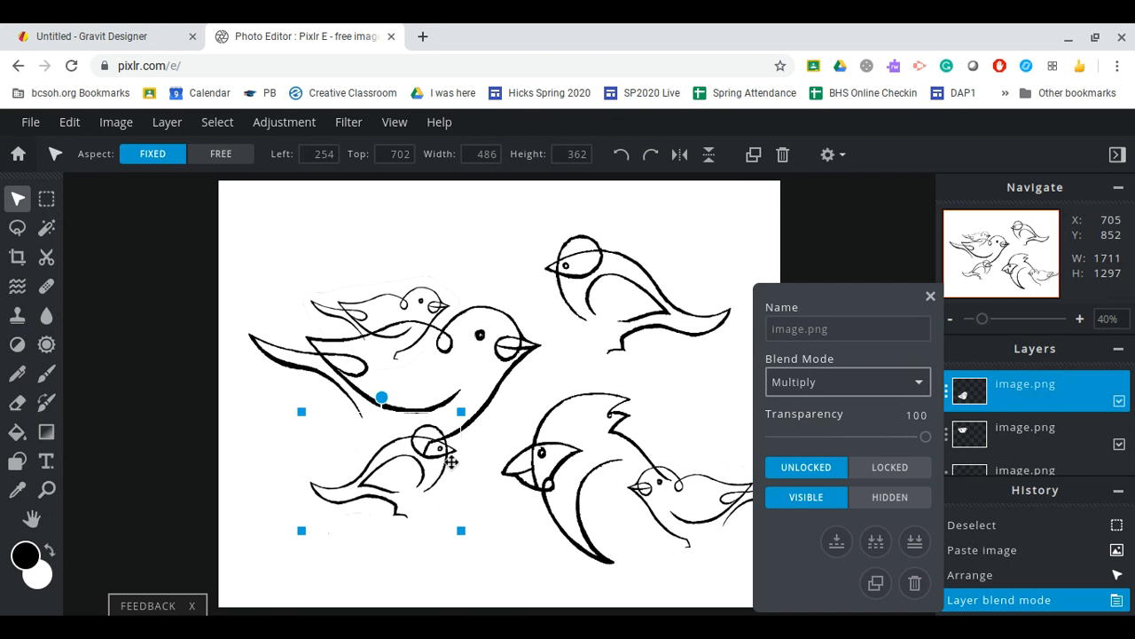
click(839, 373)
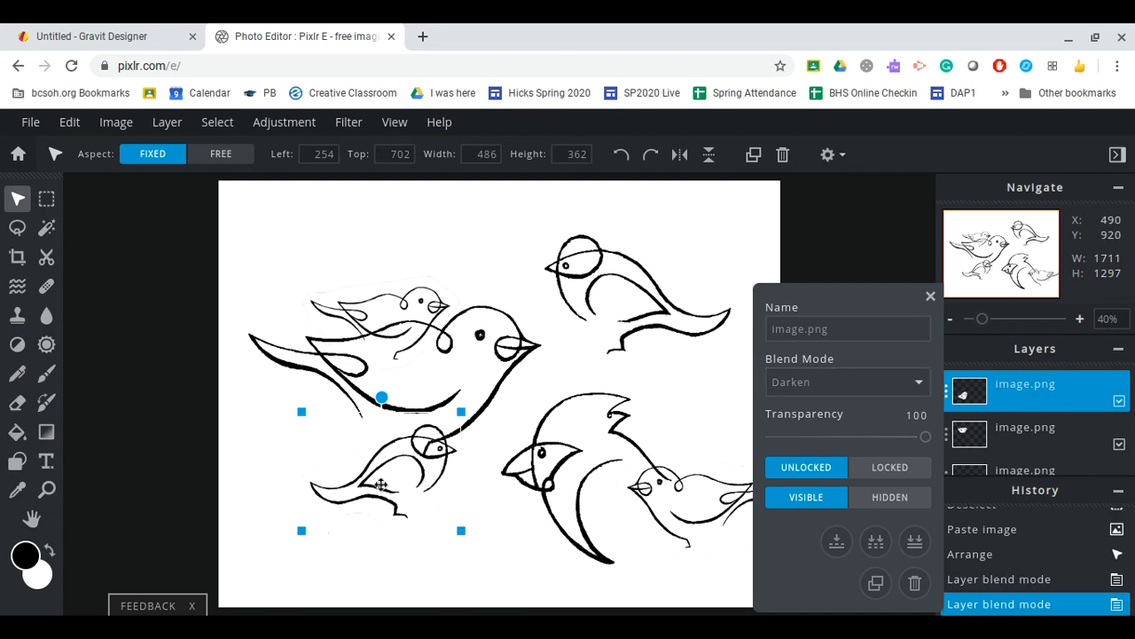
Move the flipped bird copy beneath the large bird's tail and paste another copy of the upper-right bird.
drag(382, 487, 321, 477)
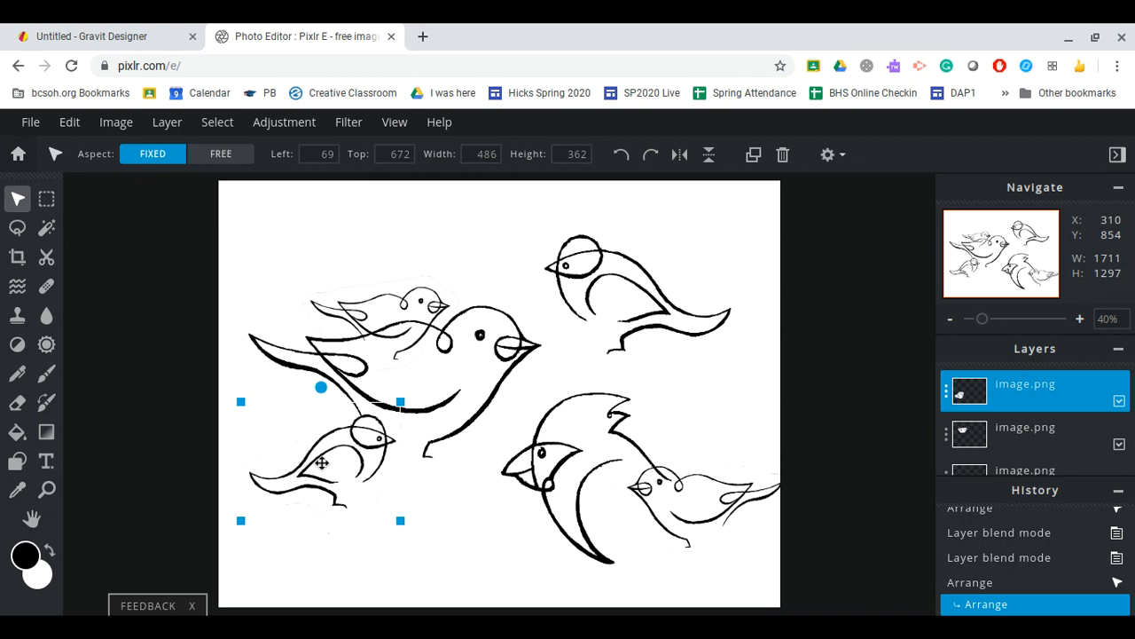
key(ctrl+v)
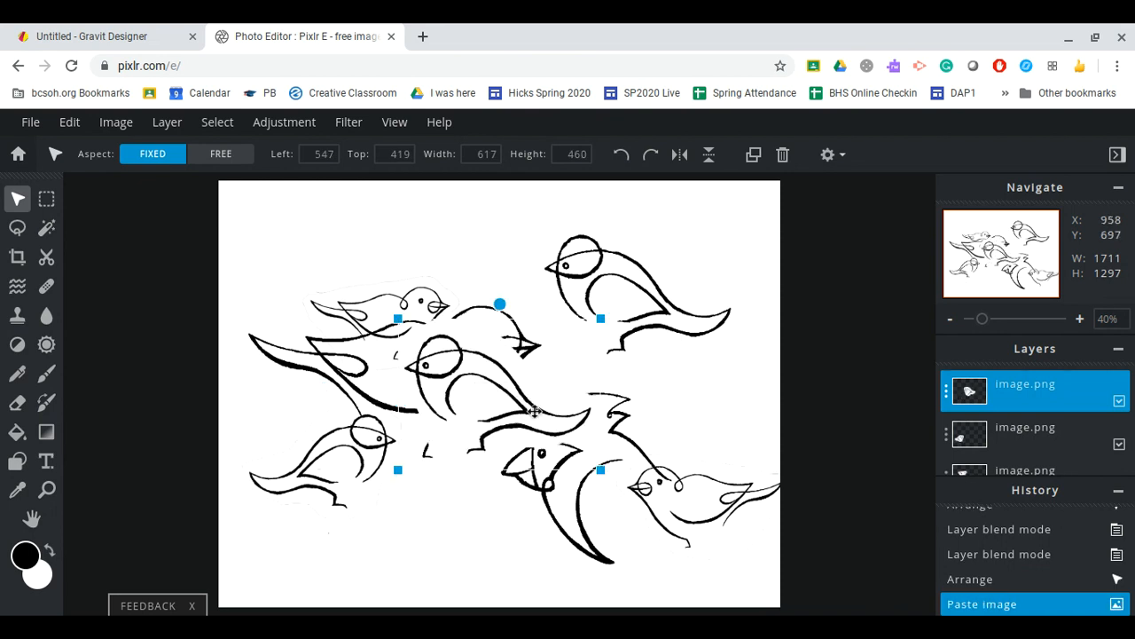
Shrink the newly pasted bird to about 579 × 432 px and move it below the large bird, overlapping the crested bird.
drag(532, 410, 681, 393)
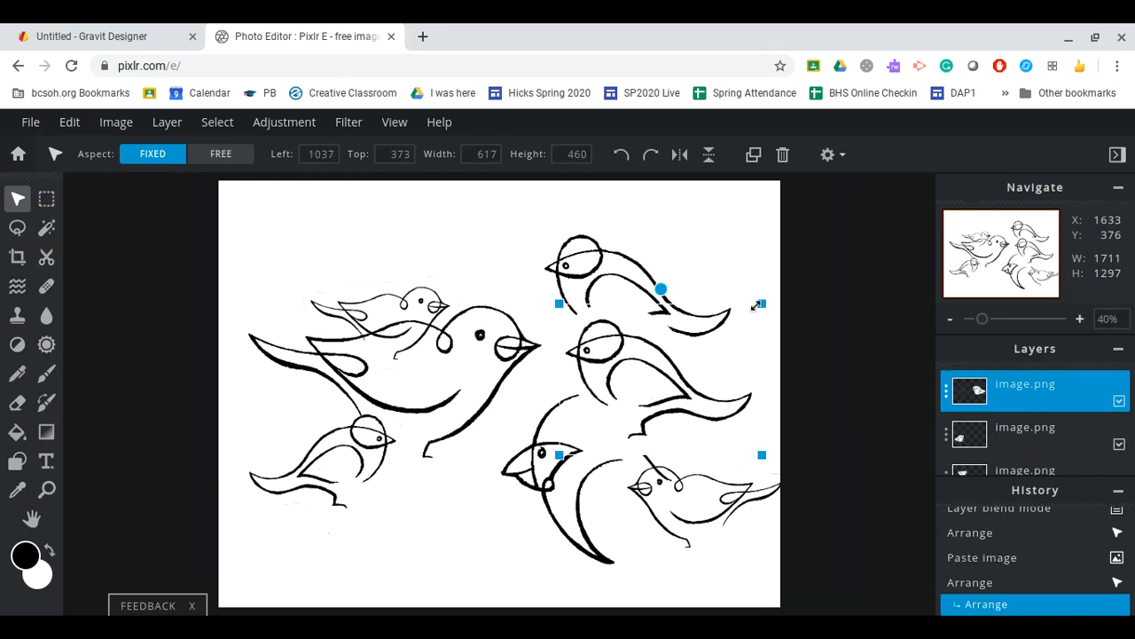
drag(755, 305, 712, 304)
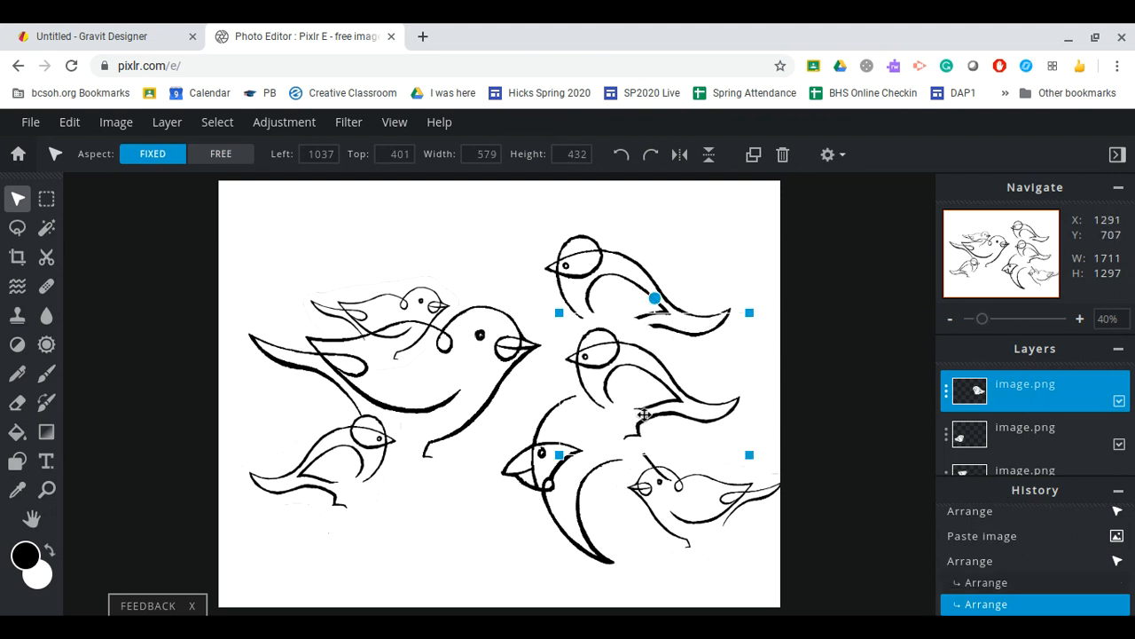
drag(644, 414, 497, 540)
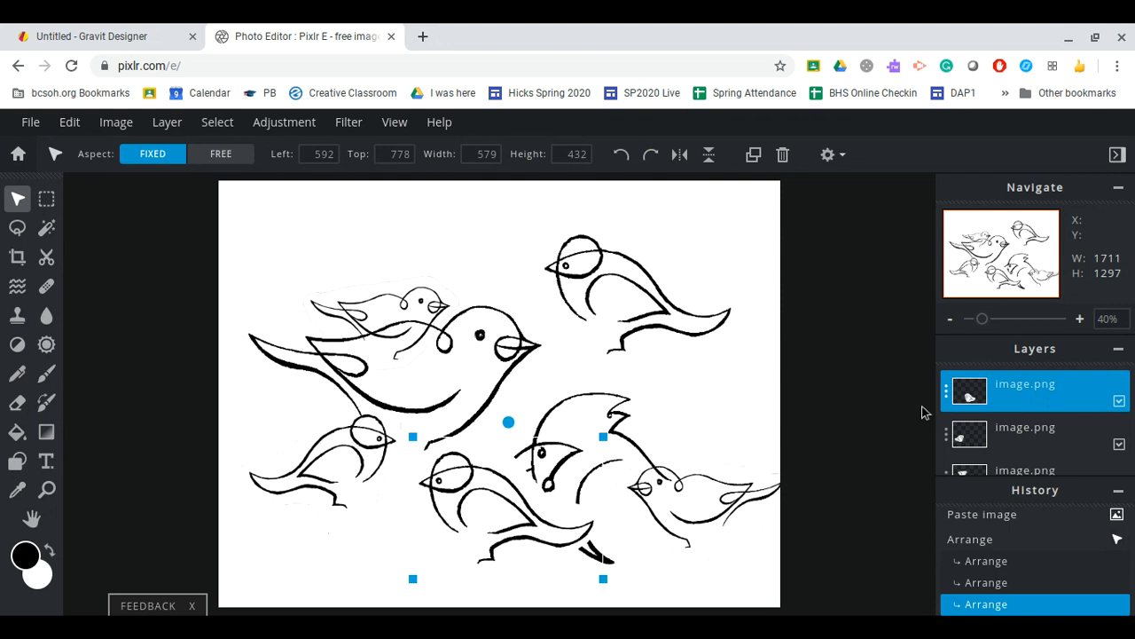
Set the new bird copy's blend mode to Darken and shift it slightly lower against the crested bird.
click(946, 392)
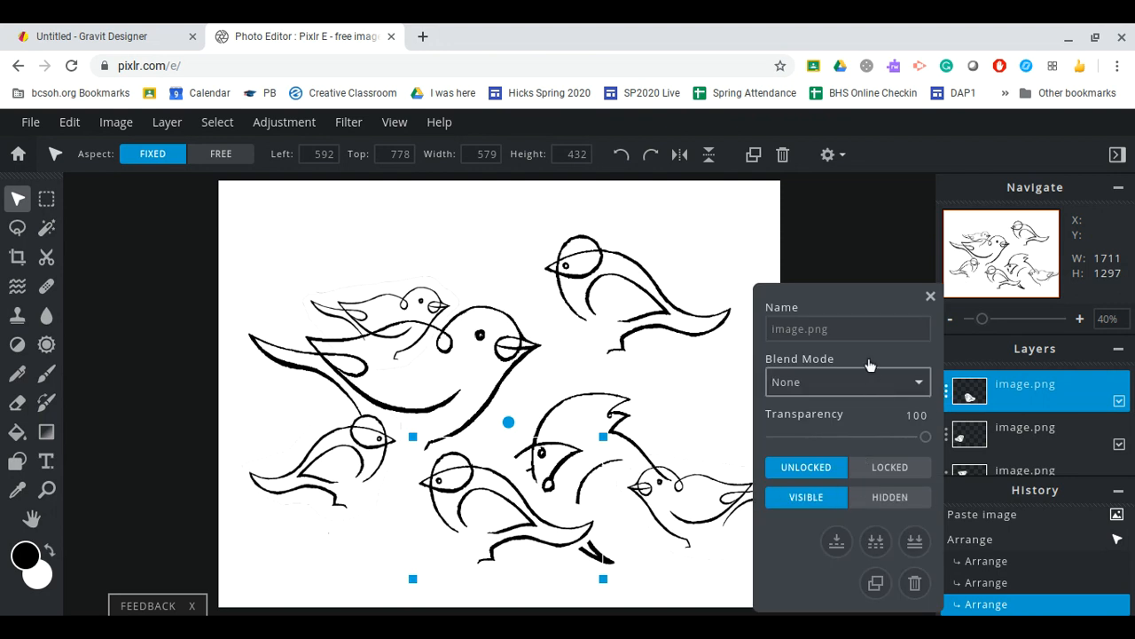
click(870, 365)
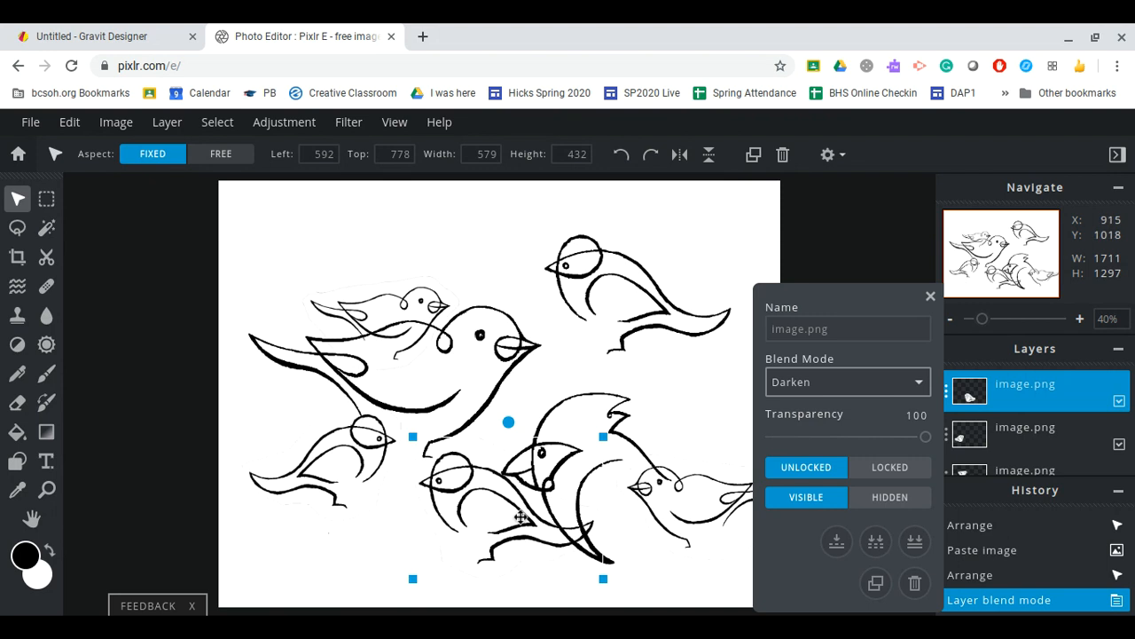
mouse_move(523, 525)
mouse_down()
mouse_move(506, 511)
mouse_move(510, 519)
mouse_up()
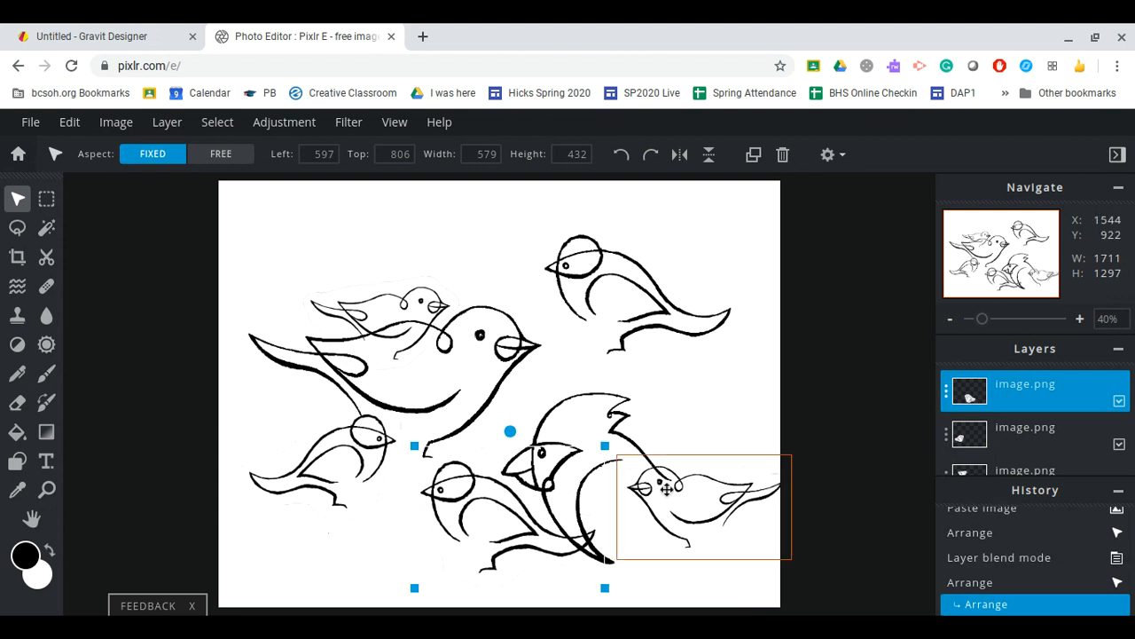
Lasso the crested bird on the Background layer and paste a copy of it as a new layer.
scroll(1051, 434, down, 2)
click(1049, 433)
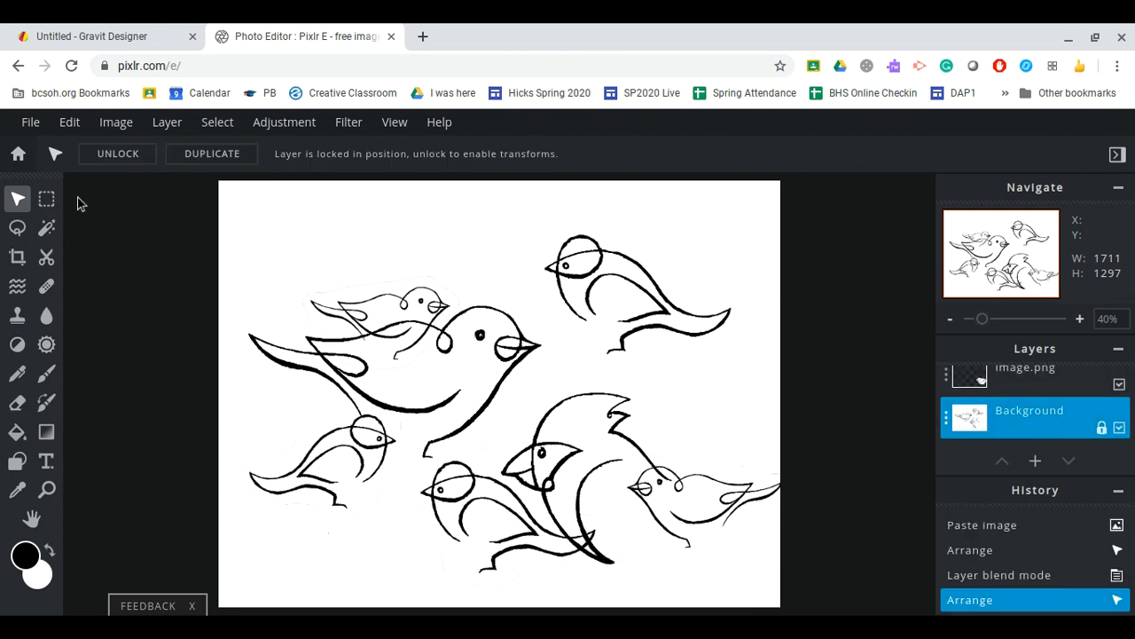
click(17, 227)
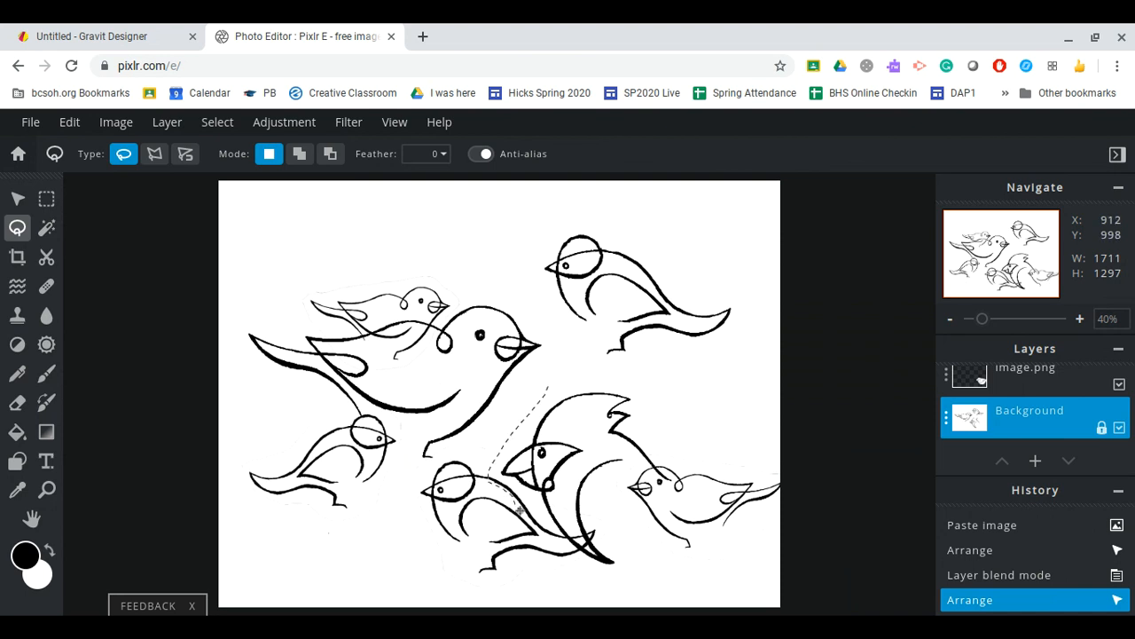
mouse_move(538, 540)
mouse_down()
mouse_move(587, 579)
mouse_move(728, 561)
mouse_move(749, 547)
mouse_move(689, 445)
mouse_move(614, 385)
mouse_move(557, 382)
mouse_move(628, 384)
mouse_move(669, 398)
mouse_move(730, 472)
mouse_move(710, 533)
mouse_move(672, 575)
mouse_move(583, 566)
mouse_move(494, 490)
mouse_move(486, 471)
mouse_move(544, 401)
mouse_move(641, 388)
mouse_up()
click(621, 383)
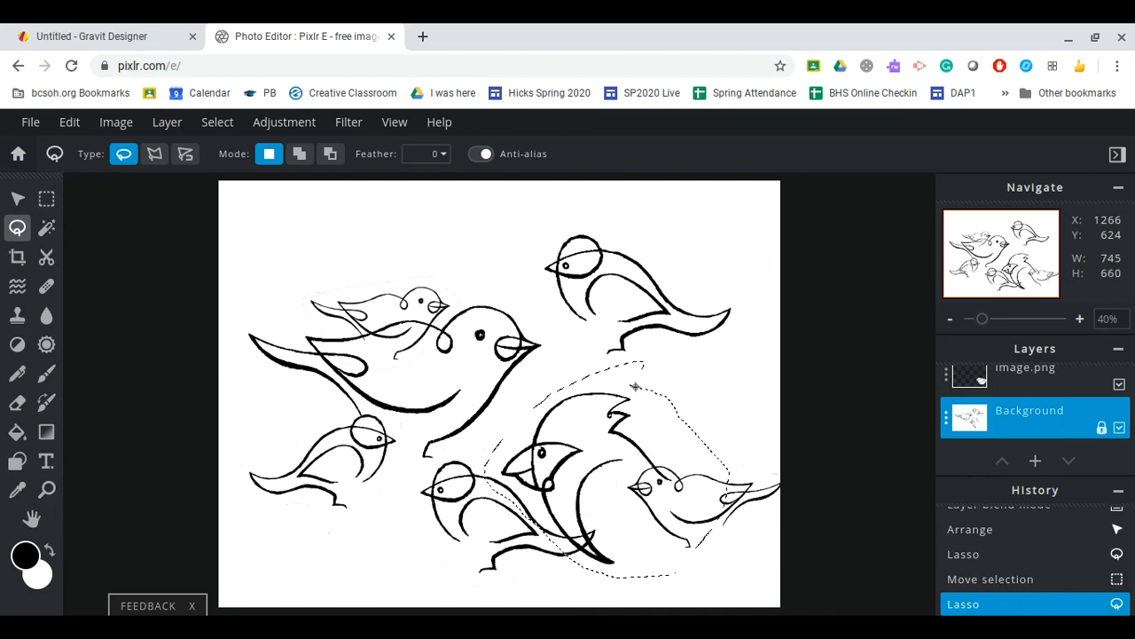
key(ctrl+c)
key(ctrl+v)
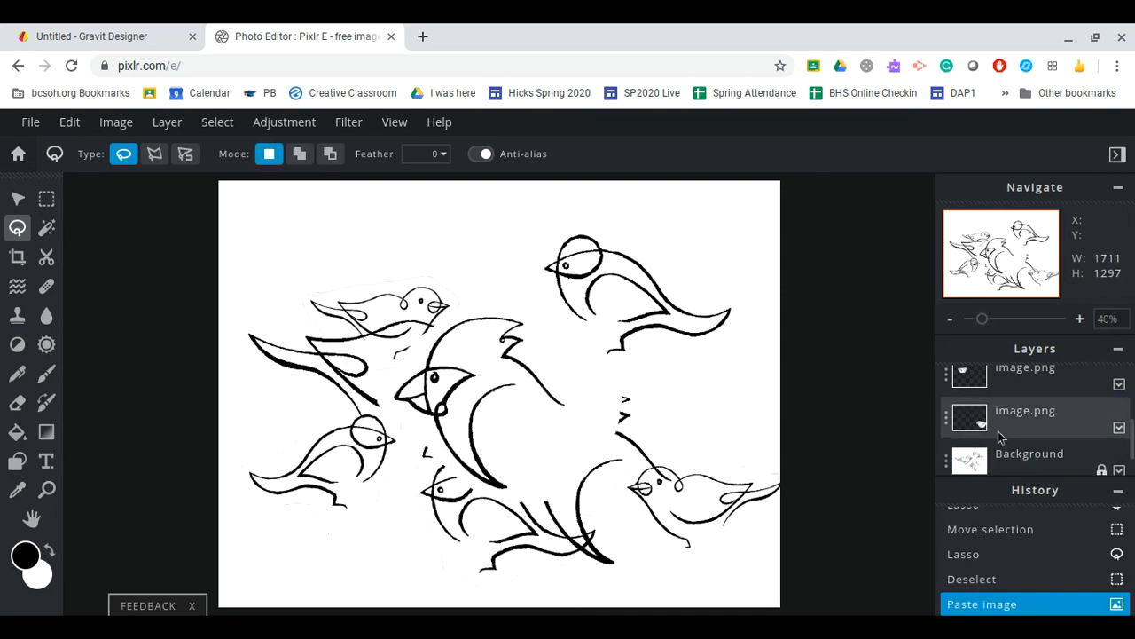
Set the blend mode of the pasted crested bird layer to Darken.
click(969, 427)
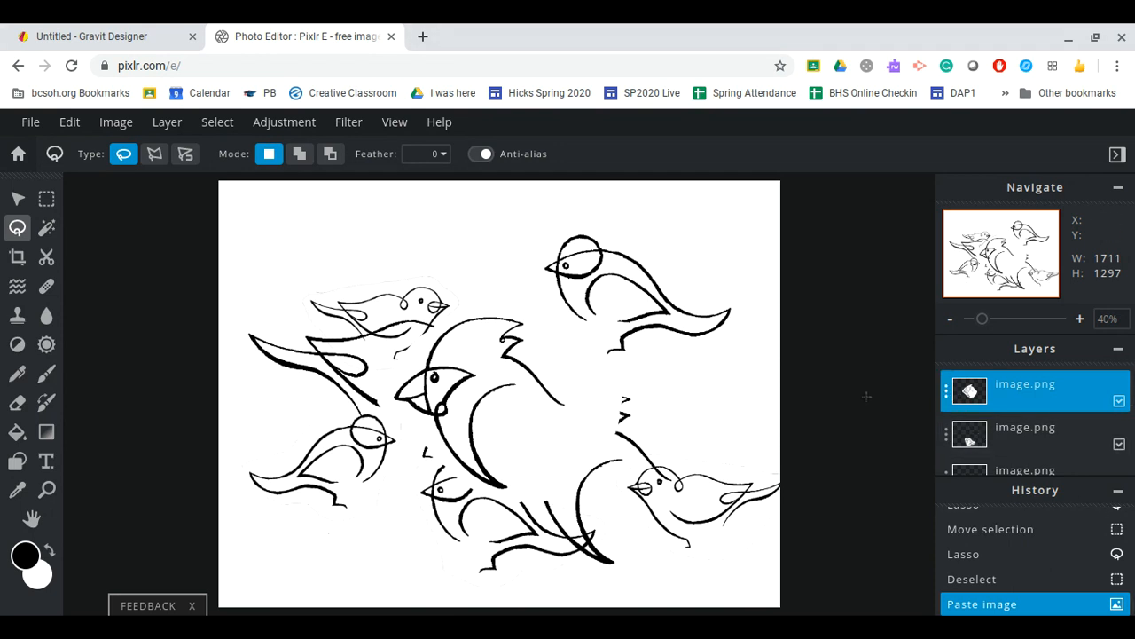
click(946, 390)
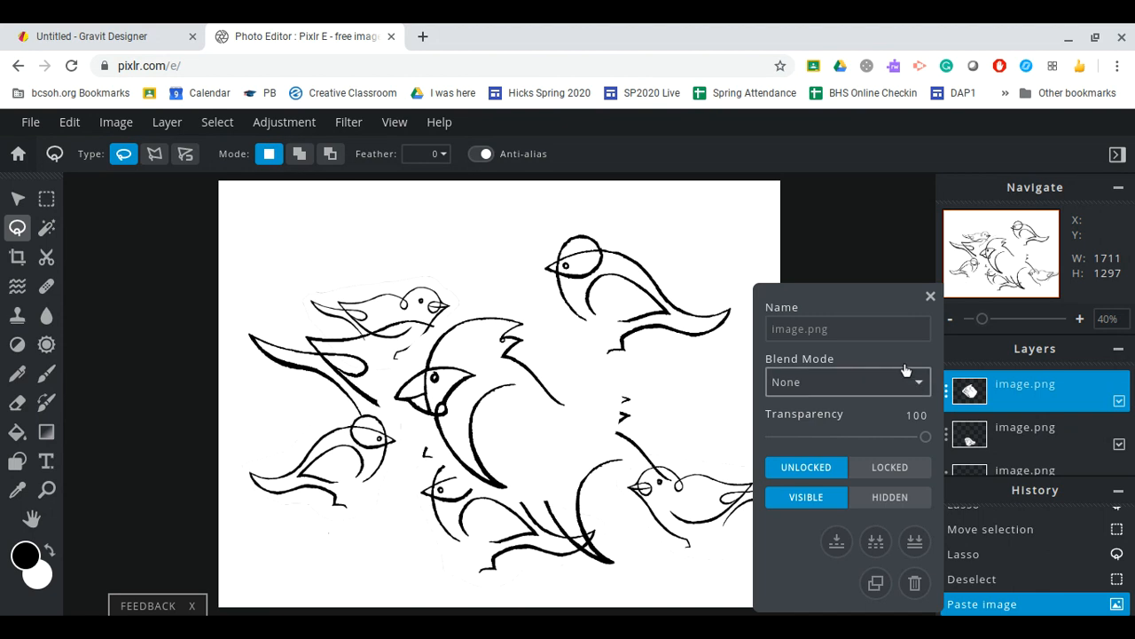
click(862, 152)
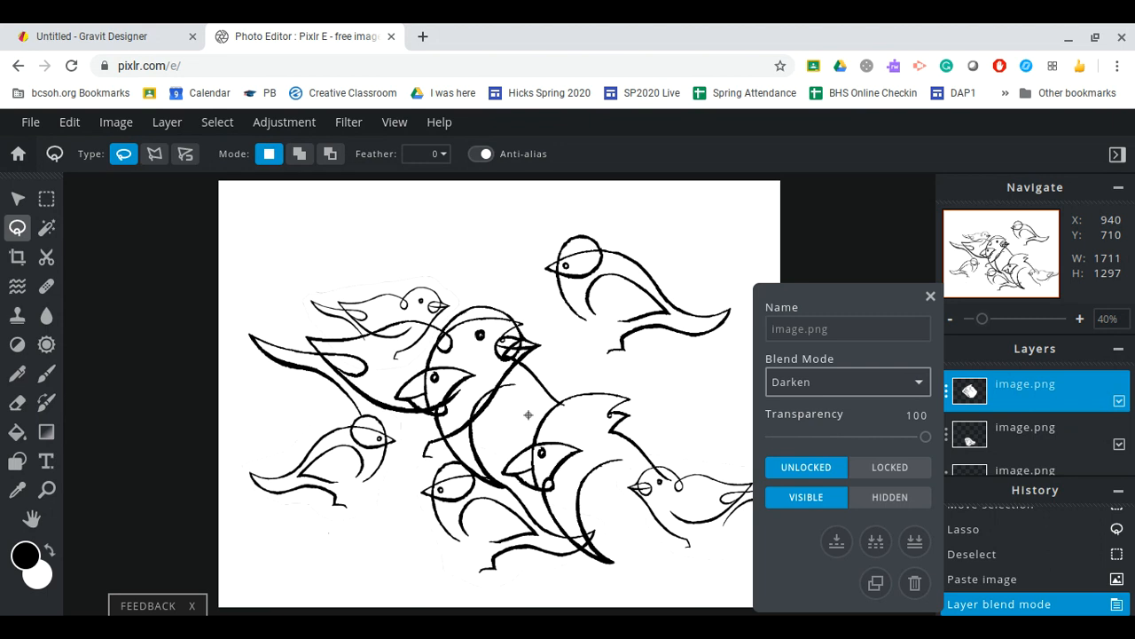
Shrink the crested bird copy to about 480 × 425 px and place it above the large bird's head.
key(v)
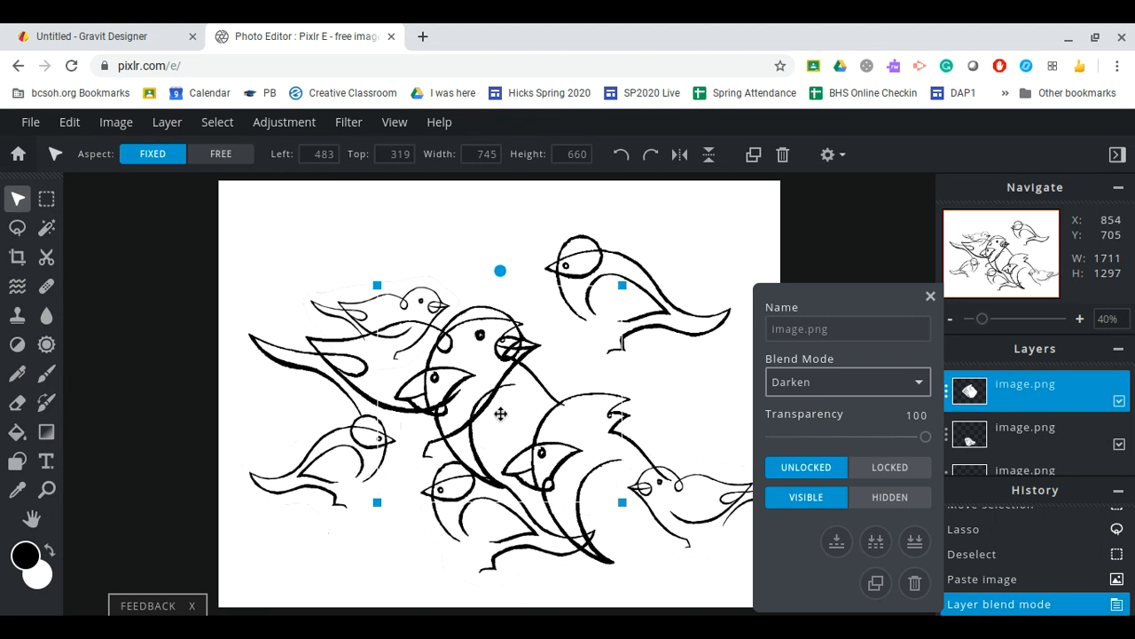
drag(518, 392, 531, 284)
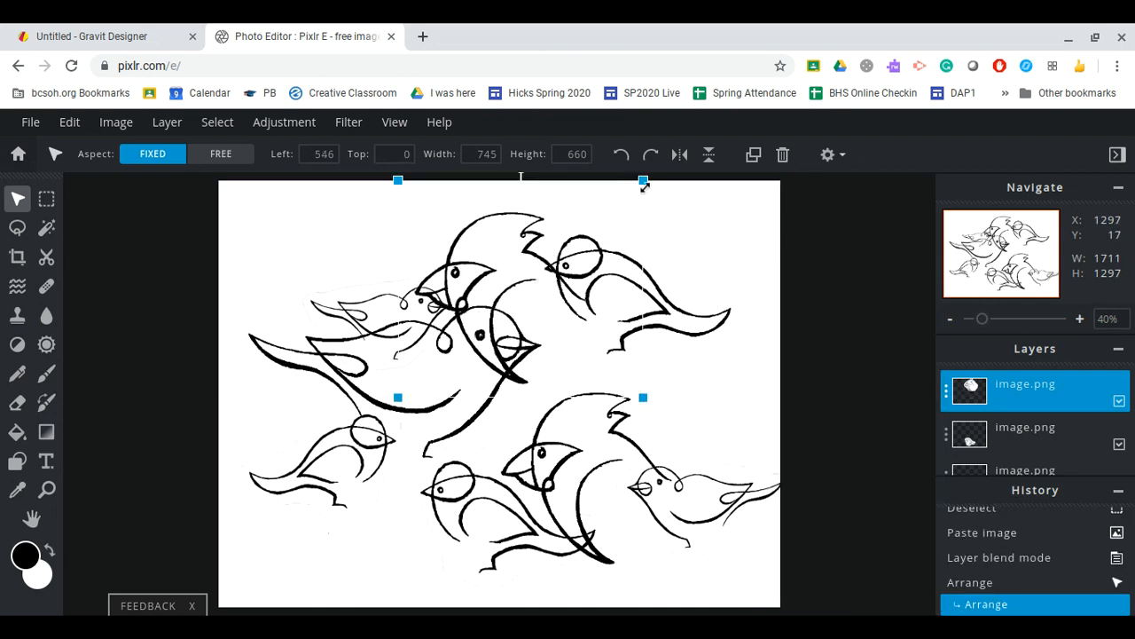
drag(644, 185, 564, 232)
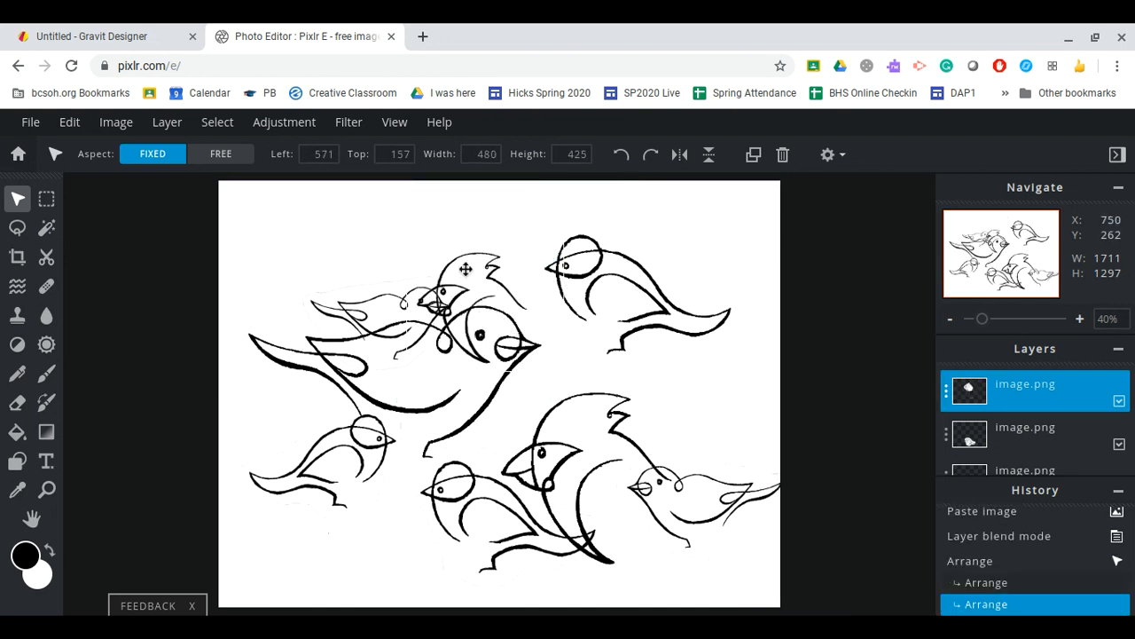
drag(466, 269, 472, 226)
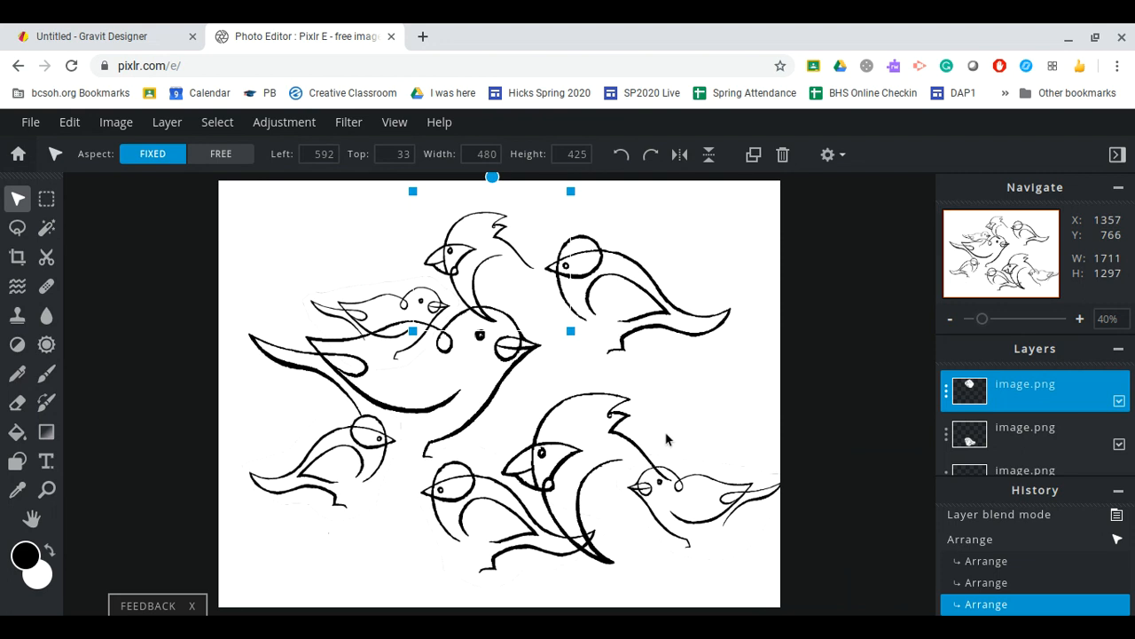
click(847, 426)
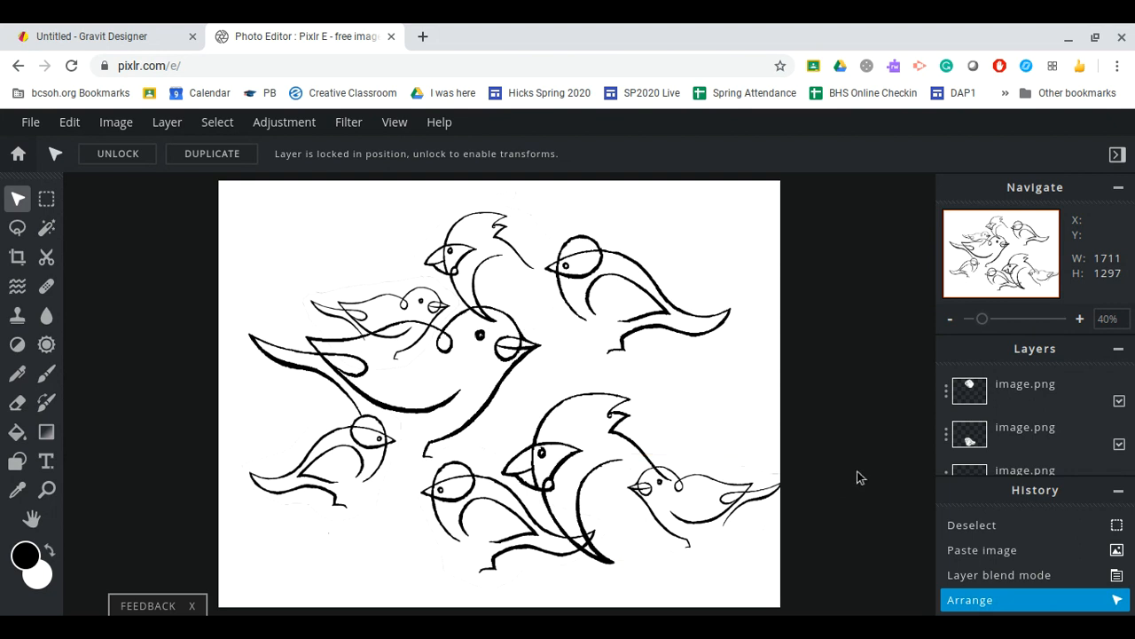
Flatten the image into a single Background layer and invert its colors.
click(177, 126)
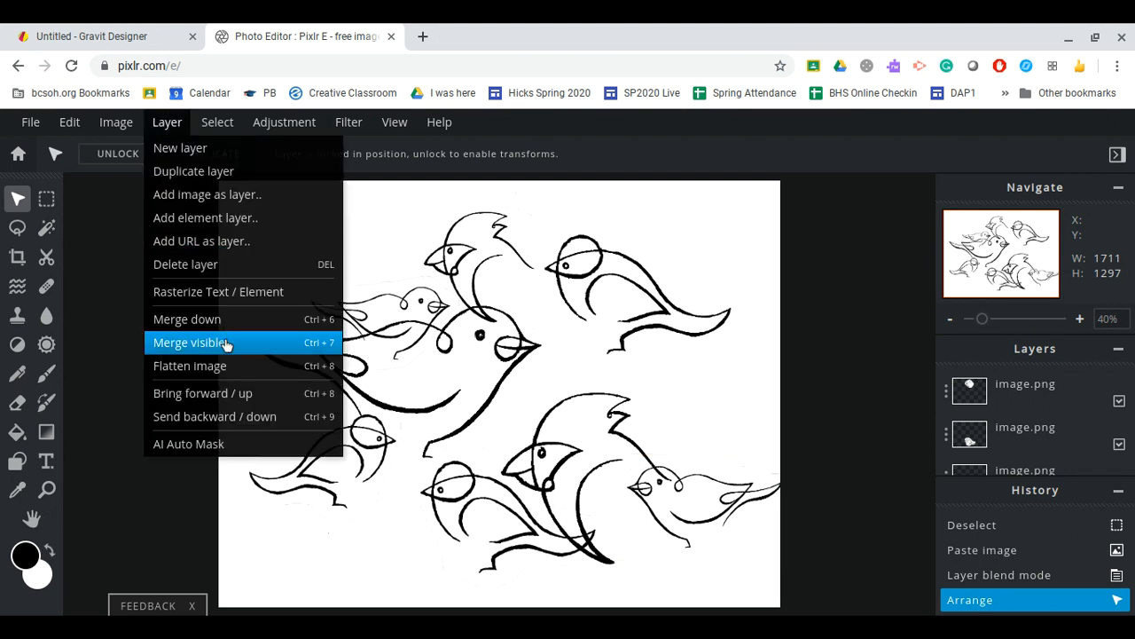
click(230, 367)
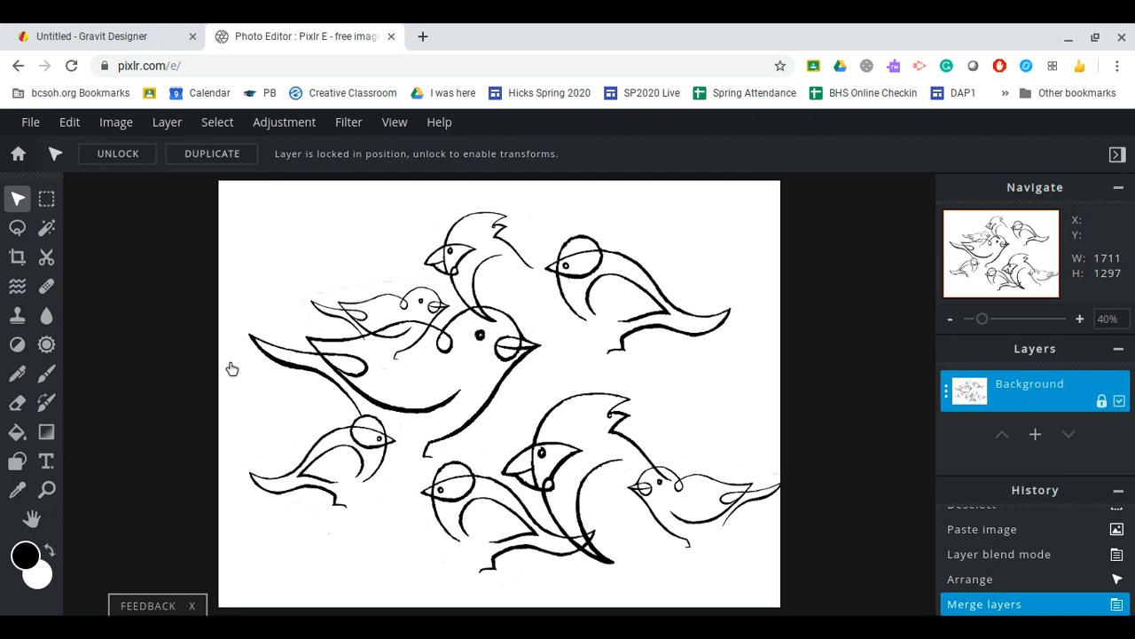
click(23, 349)
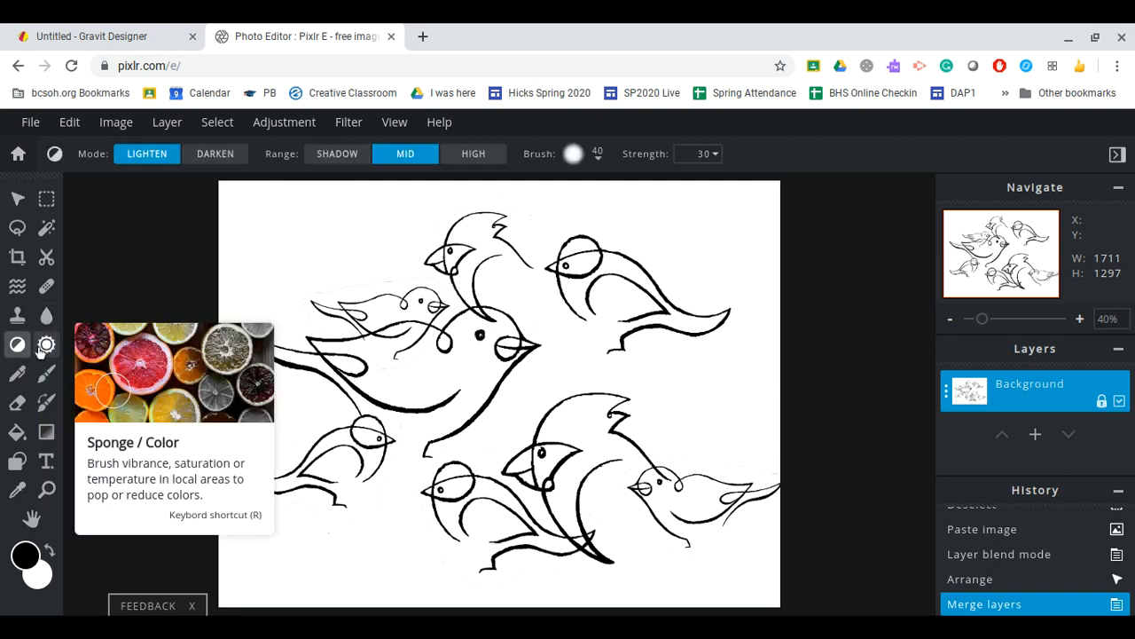
click(298, 125)
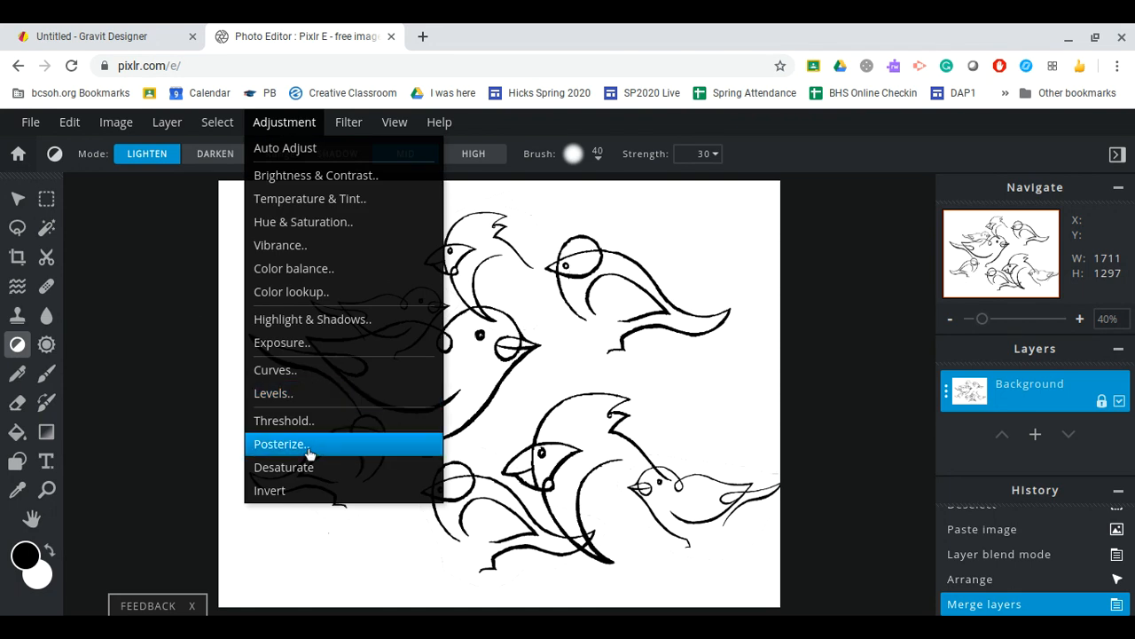
click(305, 492)
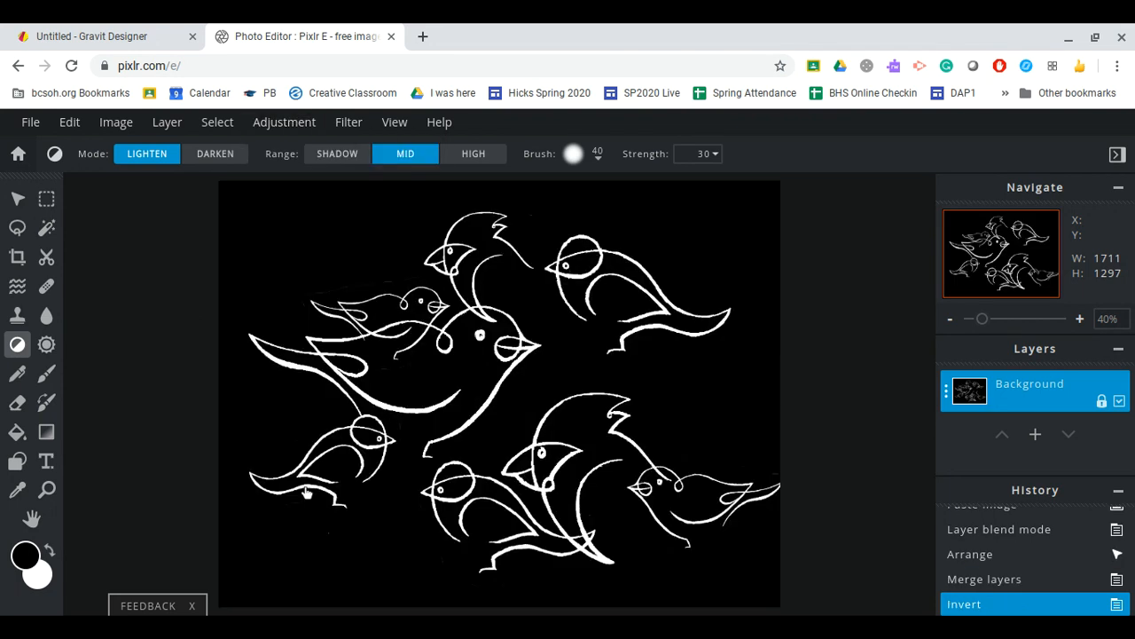